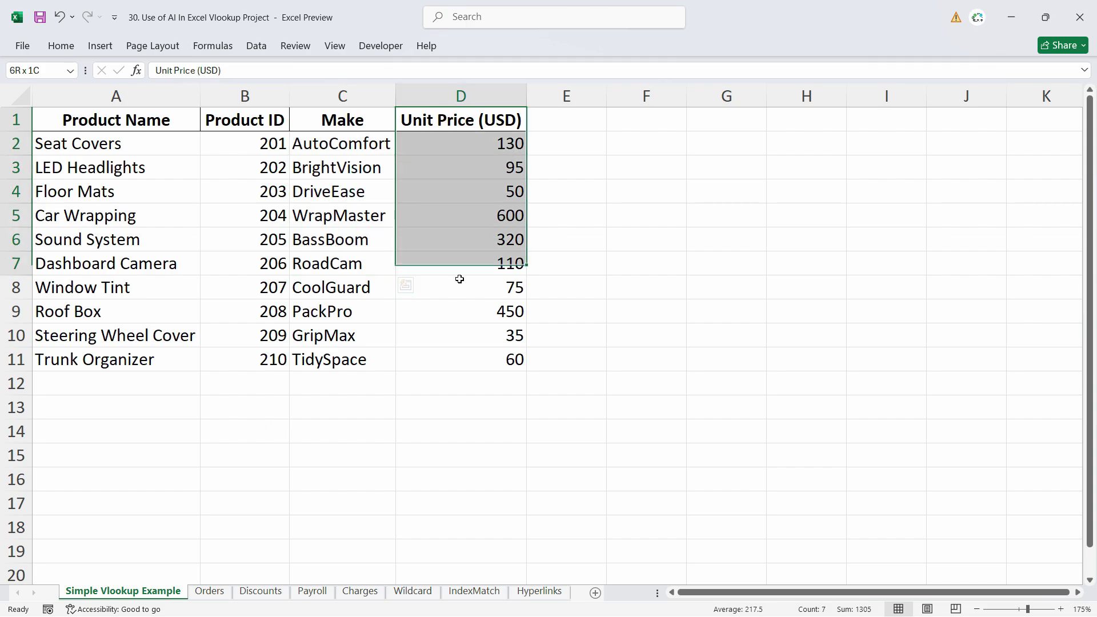
pyautogui.click(246, 423)
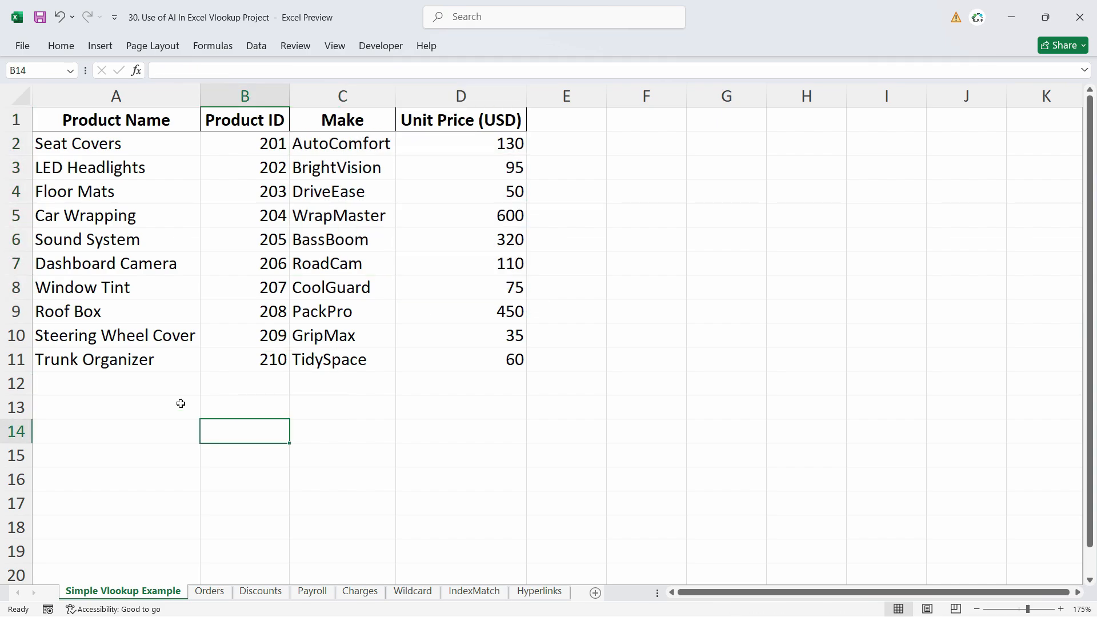
pyautogui.scroll(-2, 125, 375)
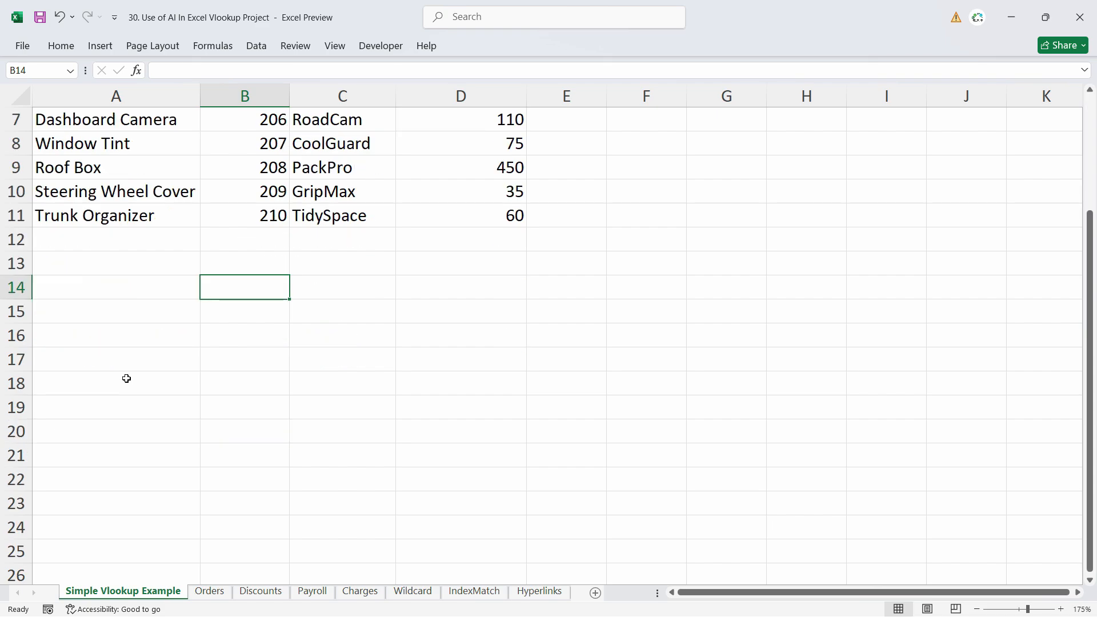
pyautogui.click(108, 340)
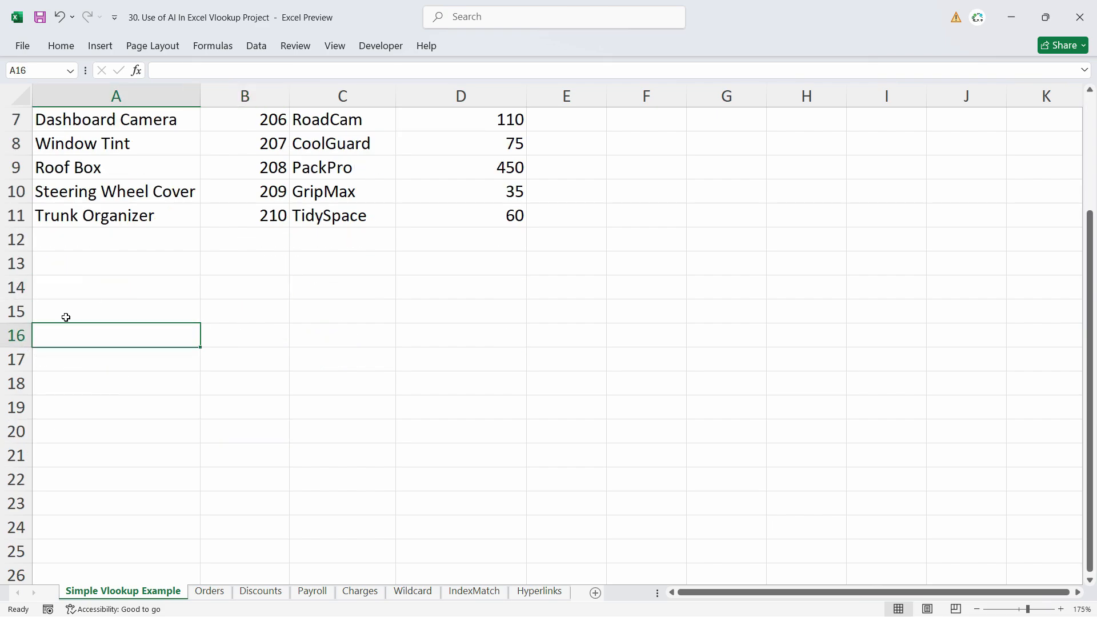
pyautogui.click(138, 312)
pyautogui.click(124, 343)
pyautogui.click(82, 143)
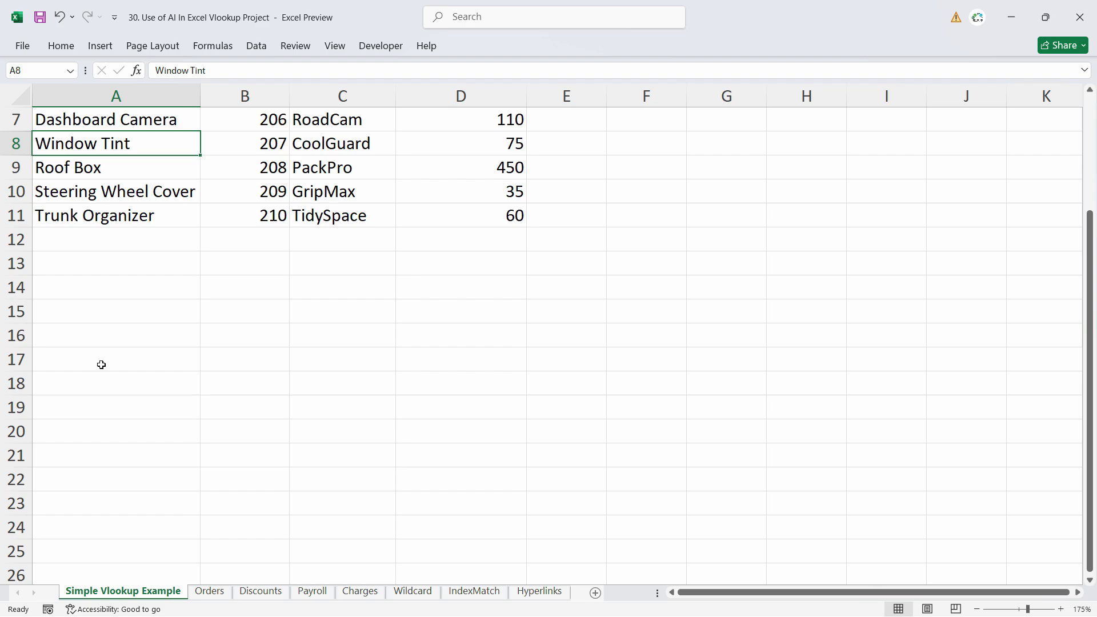
pyautogui.click(84, 360)
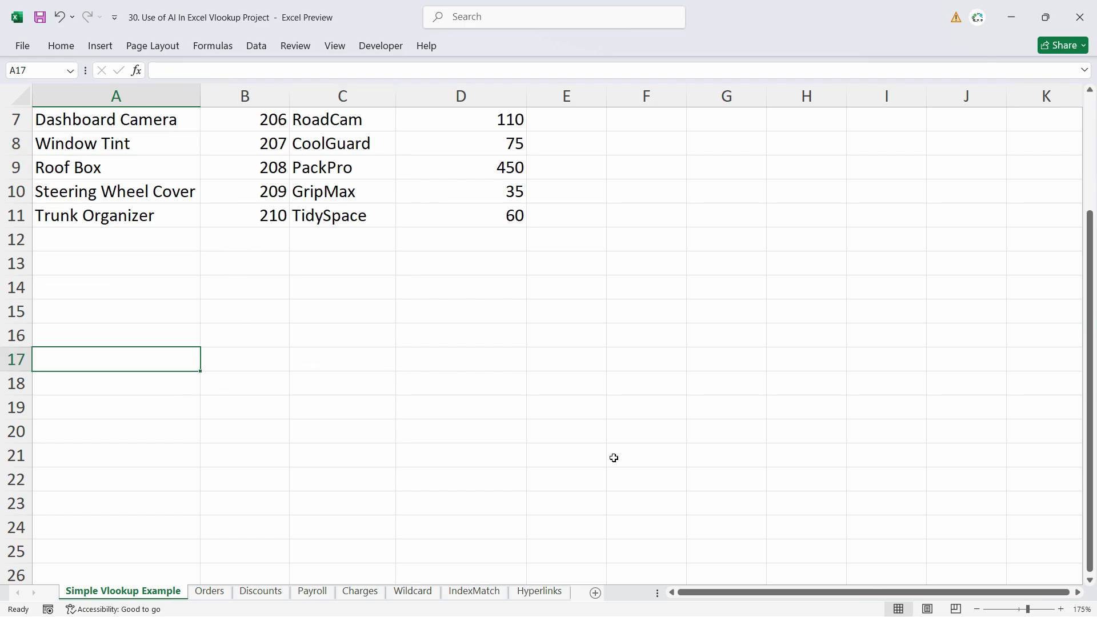
pyautogui.scroll(2, 411, 444)
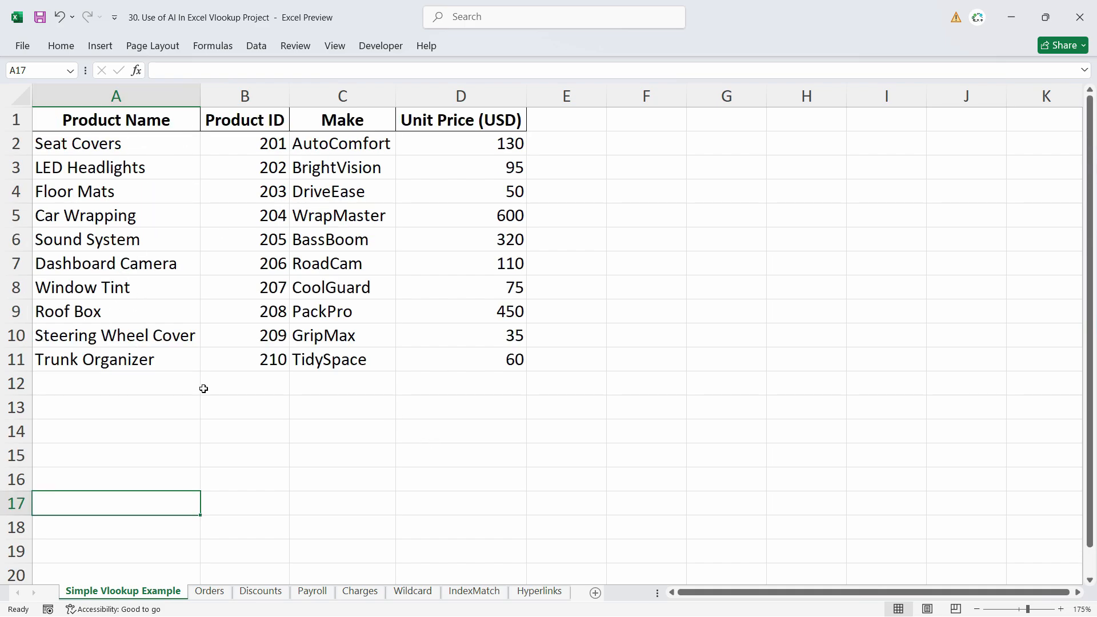
pyautogui.click(113, 486)
pyautogui.scroll(-2, 112, 493)
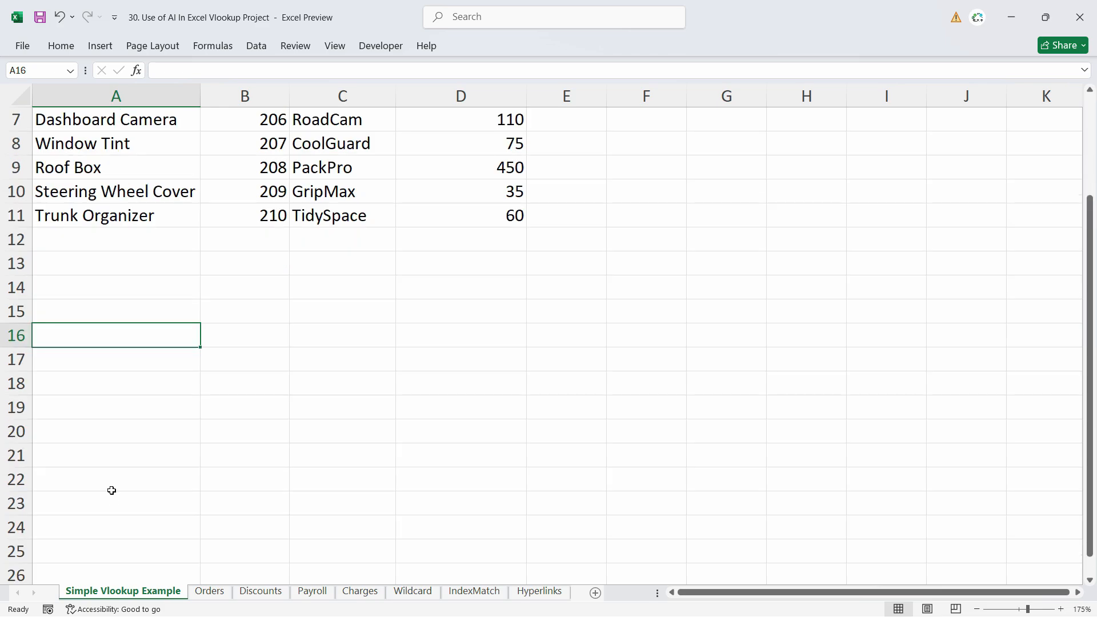
pyautogui.click(171, 364)
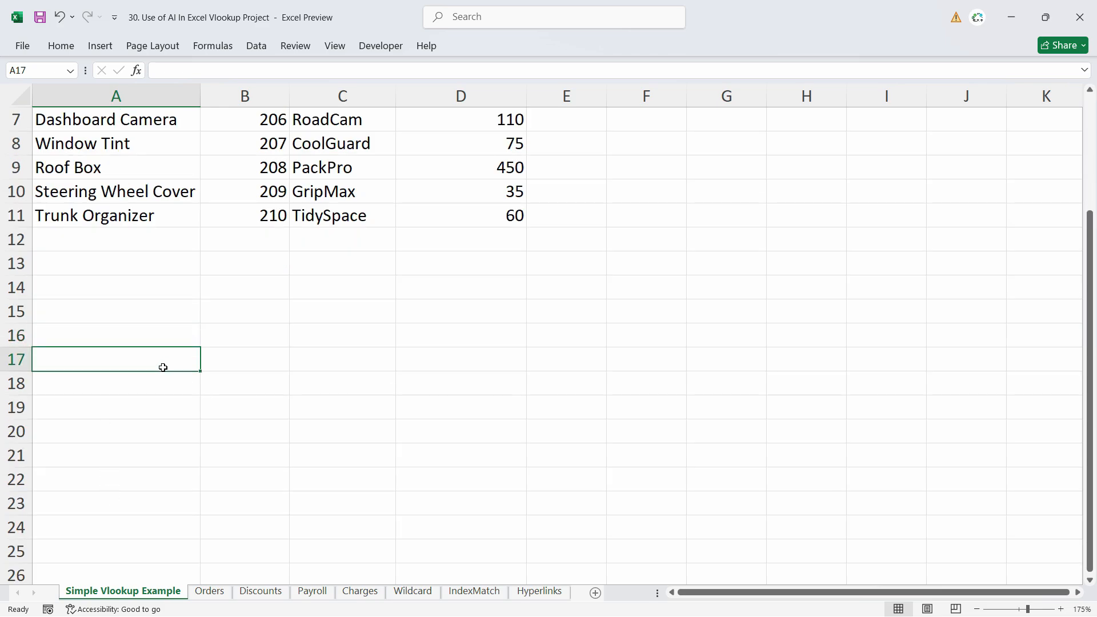
pyautogui.scroll(2, 134, 279)
pyautogui.click(112, 146)
pyautogui.moveTo(113, 152); pyautogui.dragTo(114, 311)
pyautogui.click(117, 196)
# Enter the heading "Item Search" in cell A14 below the product table.
pyautogui.click(120, 427)
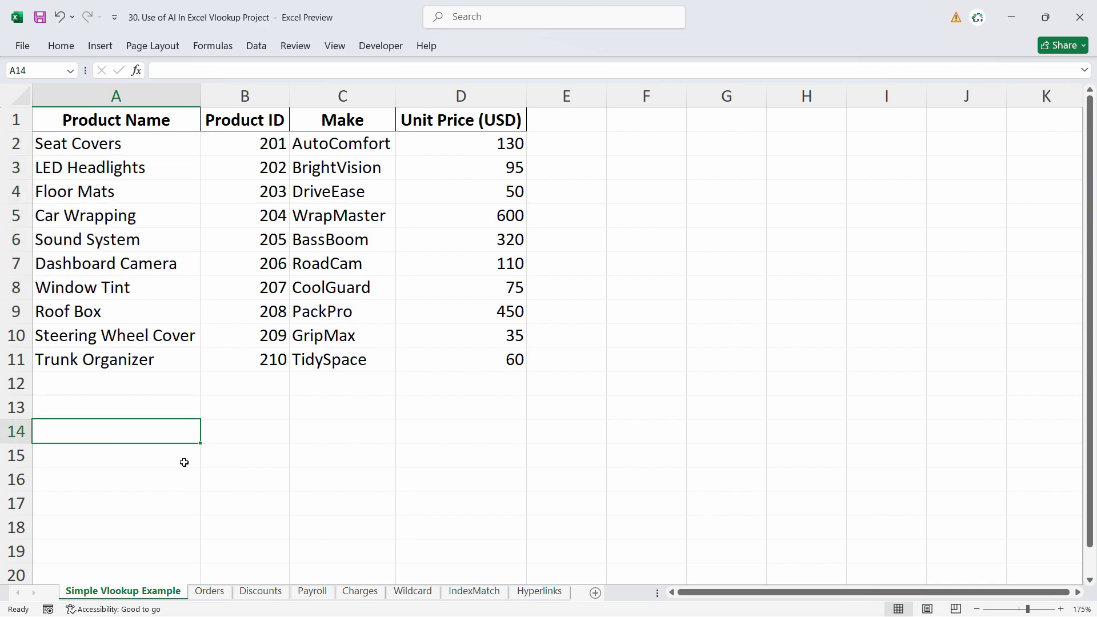
pyautogui.write('E')
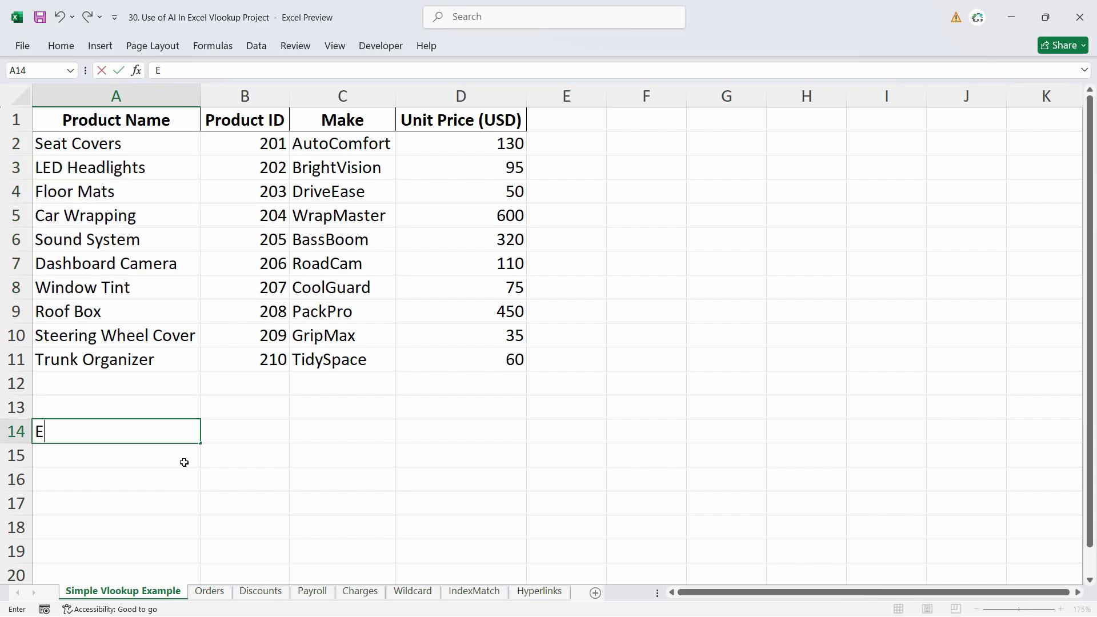
pyautogui.press('BackSpace')
pyautogui.write('Item Search')
pyautogui.press('Return')
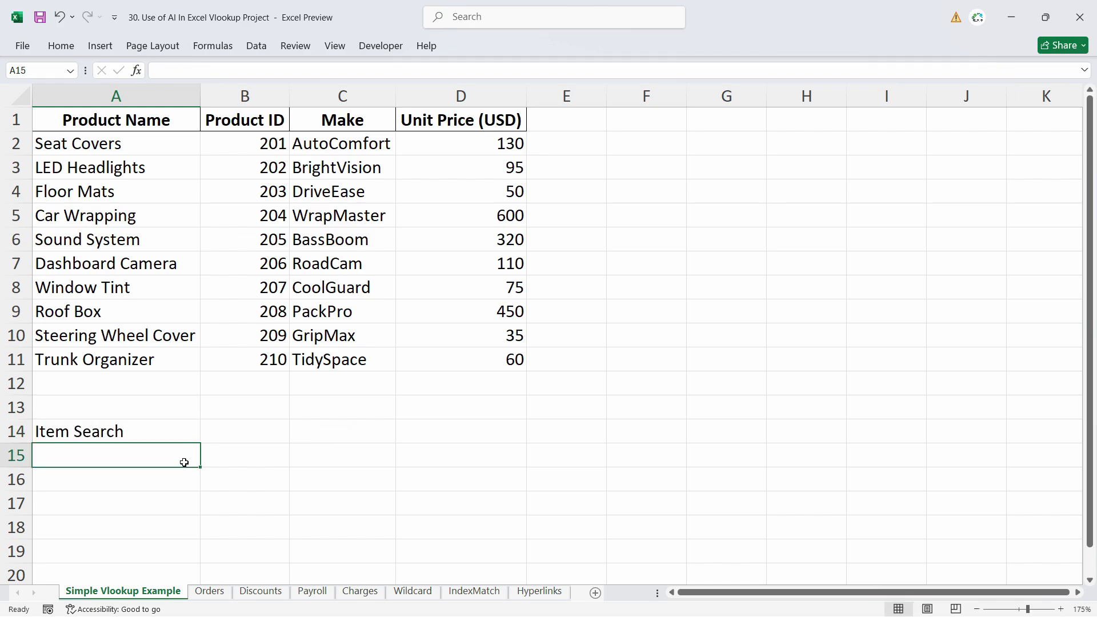
# Format the heading row A14:D14 with bold white text on a black fill.
pyautogui.moveTo(183, 434); pyautogui.dragTo(488, 439)
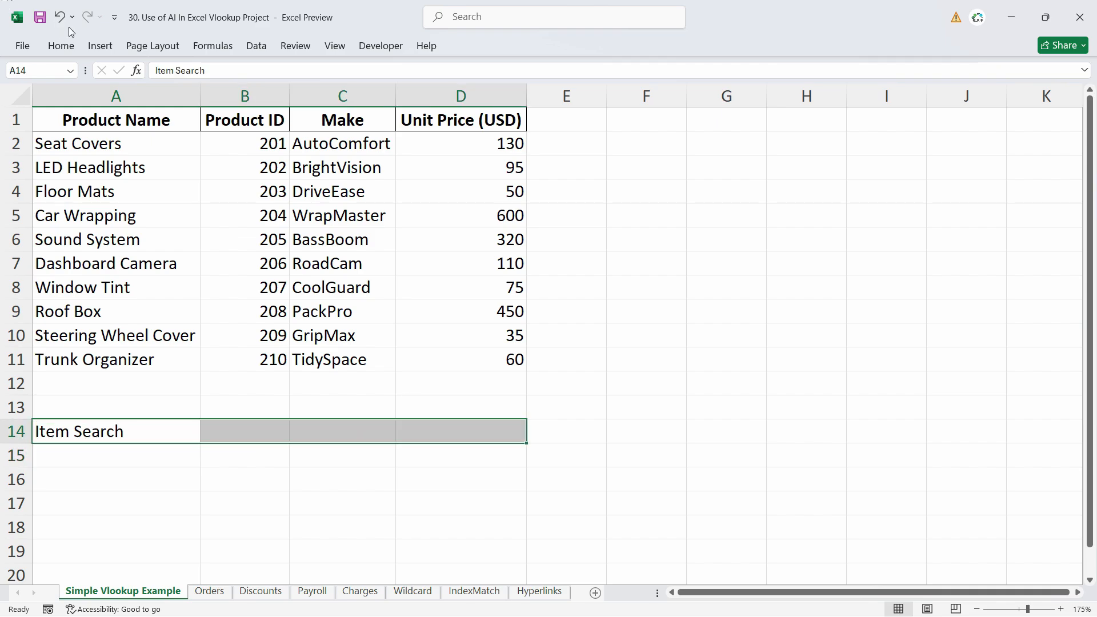
pyautogui.click(61, 46)
pyautogui.click(93, 94)
pyautogui.click(192, 96)
pyautogui.click(234, 95)
pyautogui.click(223, 155)
# Give the entry row A15:D15 a light grey fill and an outside border.
pyautogui.moveTo(101, 463); pyautogui.dragTo(449, 461)
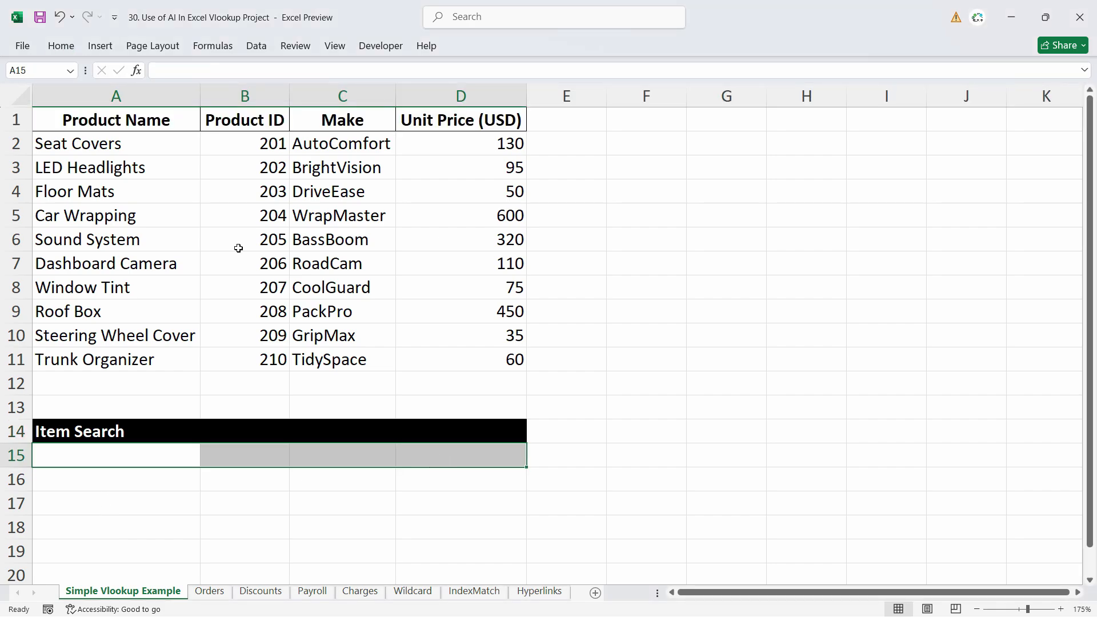
pyautogui.click(61, 46)
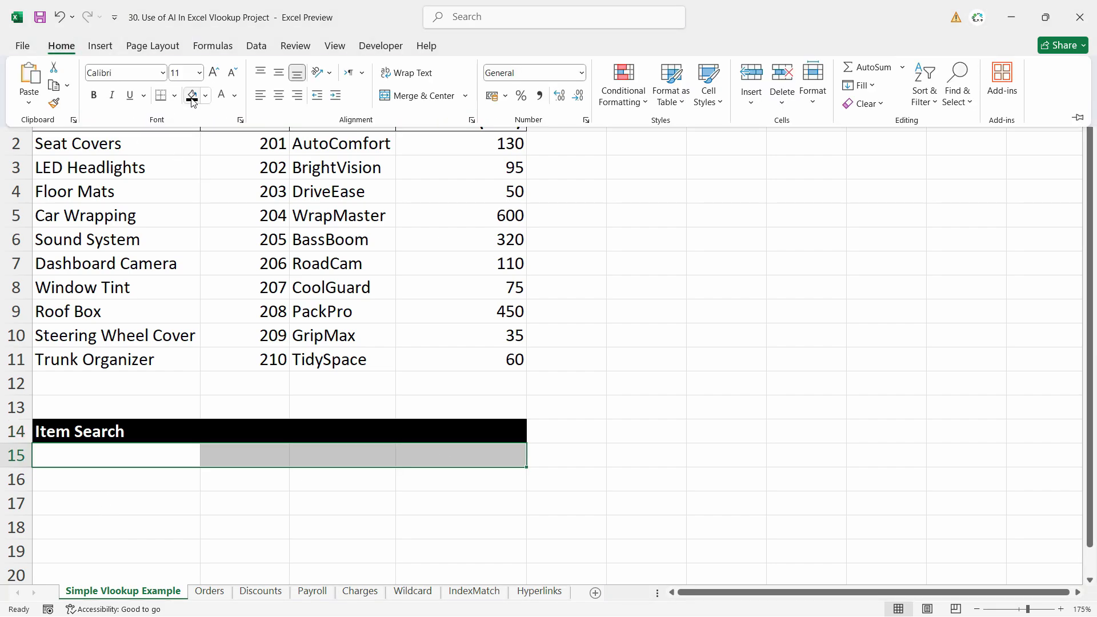
pyautogui.click(205, 96)
pyautogui.click(214, 156)
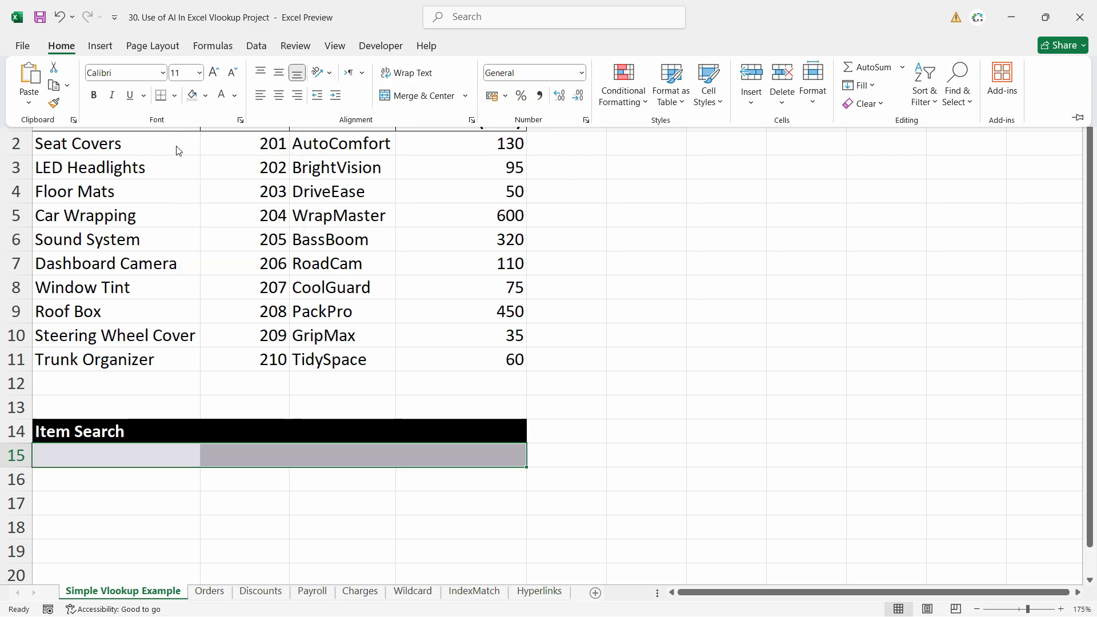
pyautogui.click(174, 95)
pyautogui.click(196, 281)
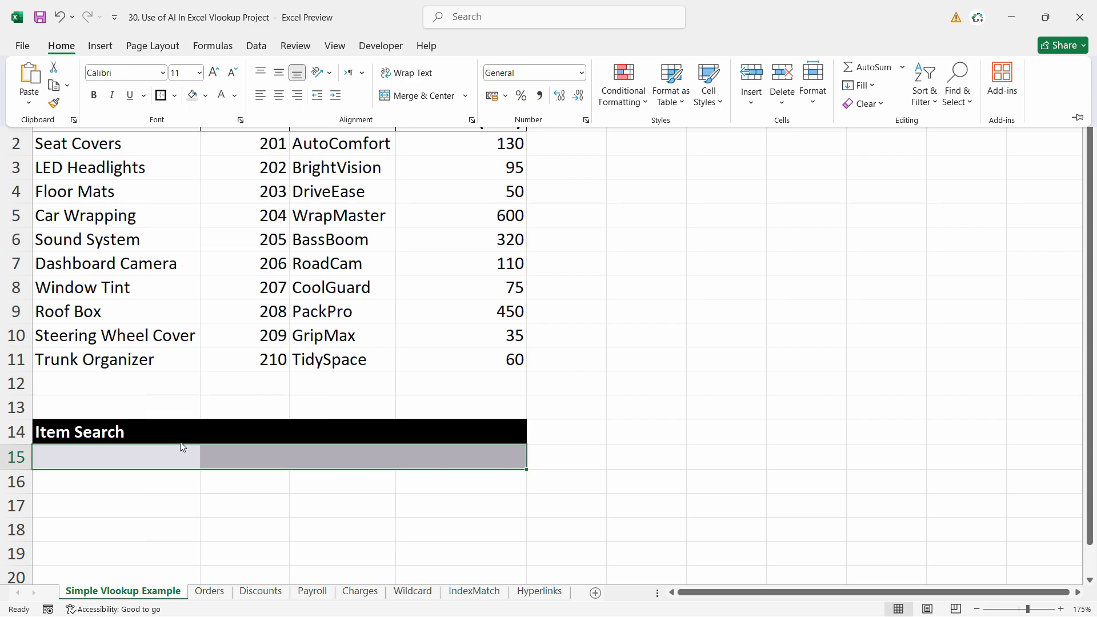
# Apply the same outside border to the Item Search heading row A14:D14.
pyautogui.click(56, 433)
pyautogui.click(63, 52)
pyautogui.click(165, 95)
# Save the workbook to the Desktop as "30. Use of AI In Excel Vlookup Project Finished", replacing the existing file.
pyautogui.press('F12')
pyautogui.click(317, 489)
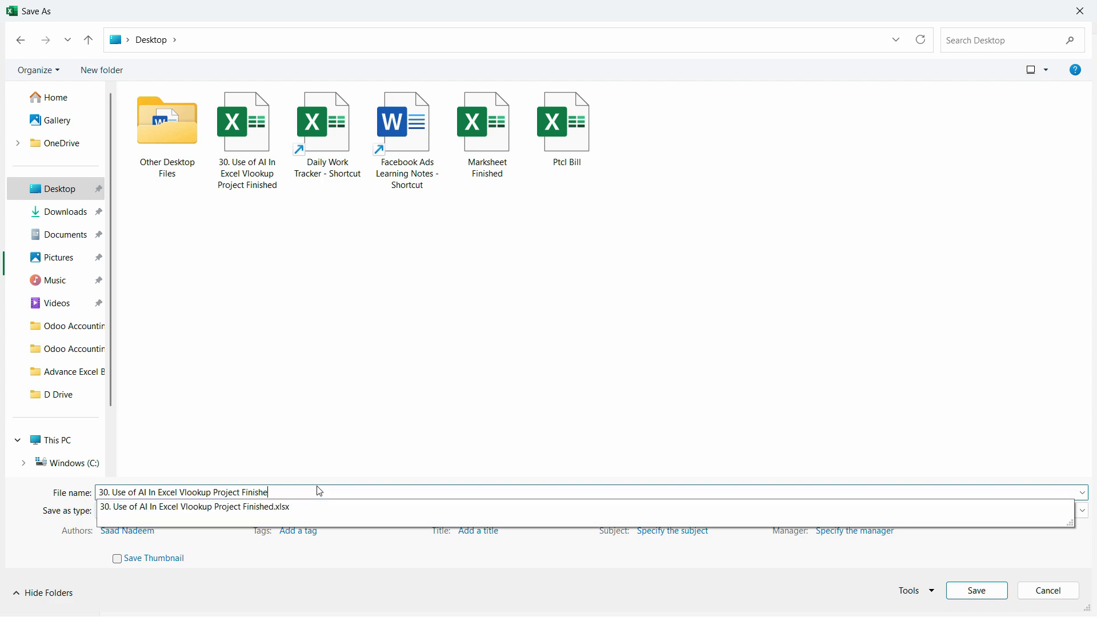
pyautogui.press('Return')
pyautogui.press('y')
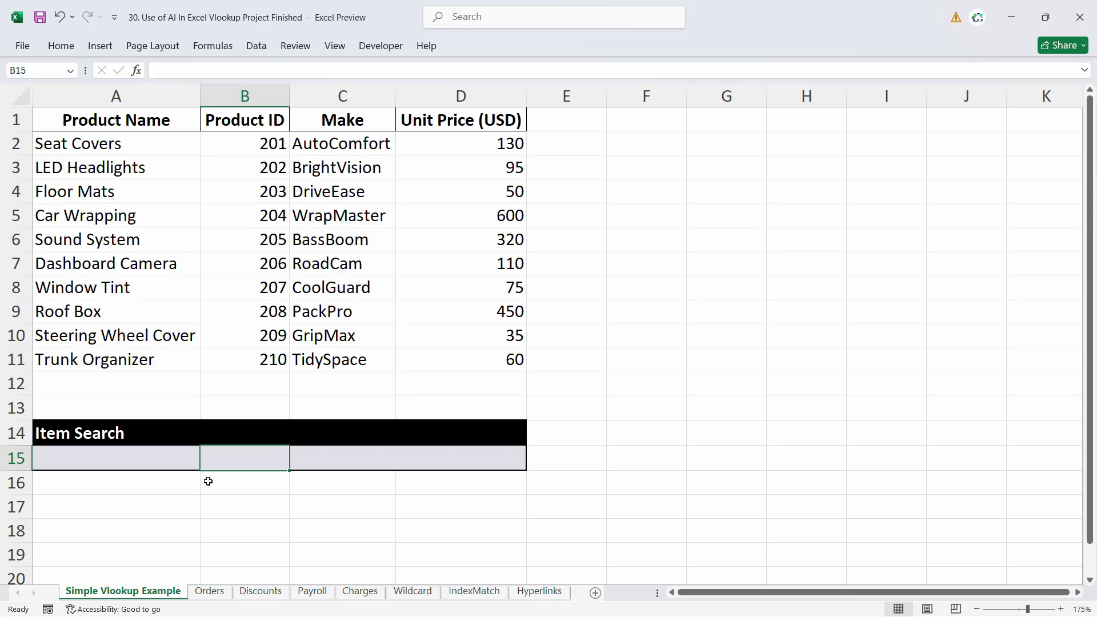
# Enter "Seat Covers" as the item to look up in cell A15.
pyautogui.click(194, 467)
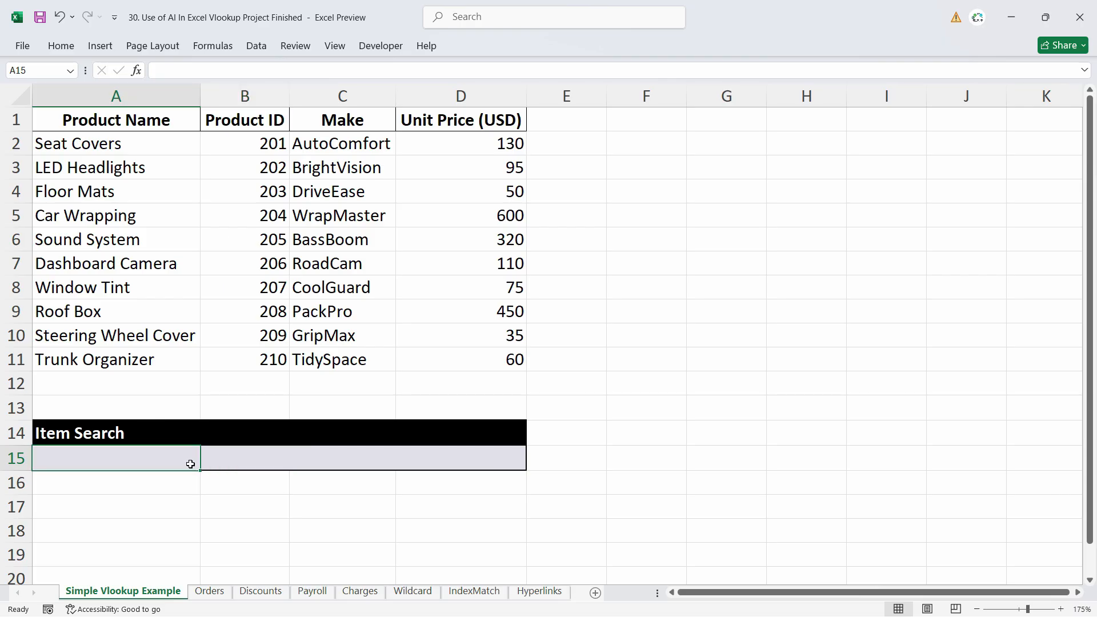
pyautogui.write('Sea')
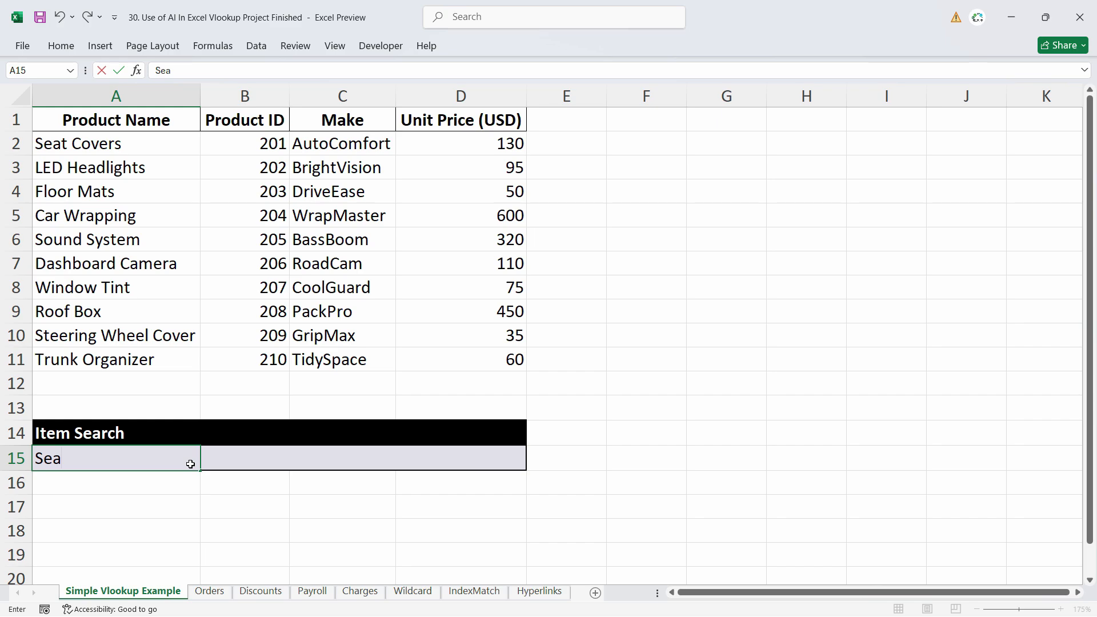
pyautogui.write('t Covers')
pyautogui.press('Tab')
# Copy the Product Name, Product ID, Make and Unit Price (USD) headers from row 1 into A14:D14.
pyautogui.click(260, 425)
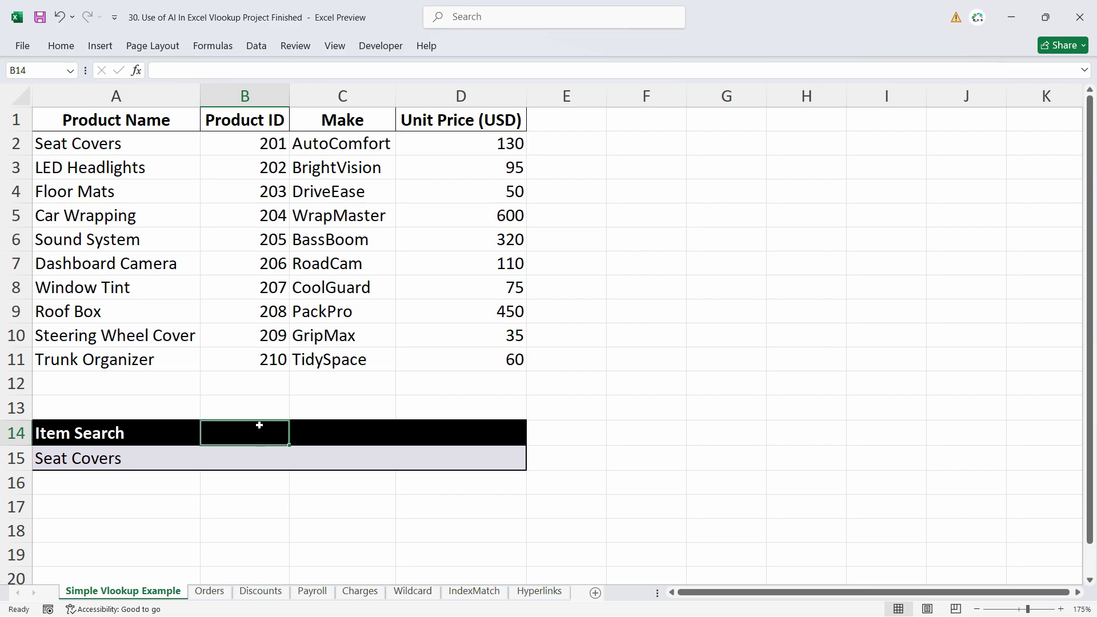
pyautogui.click(236, 131)
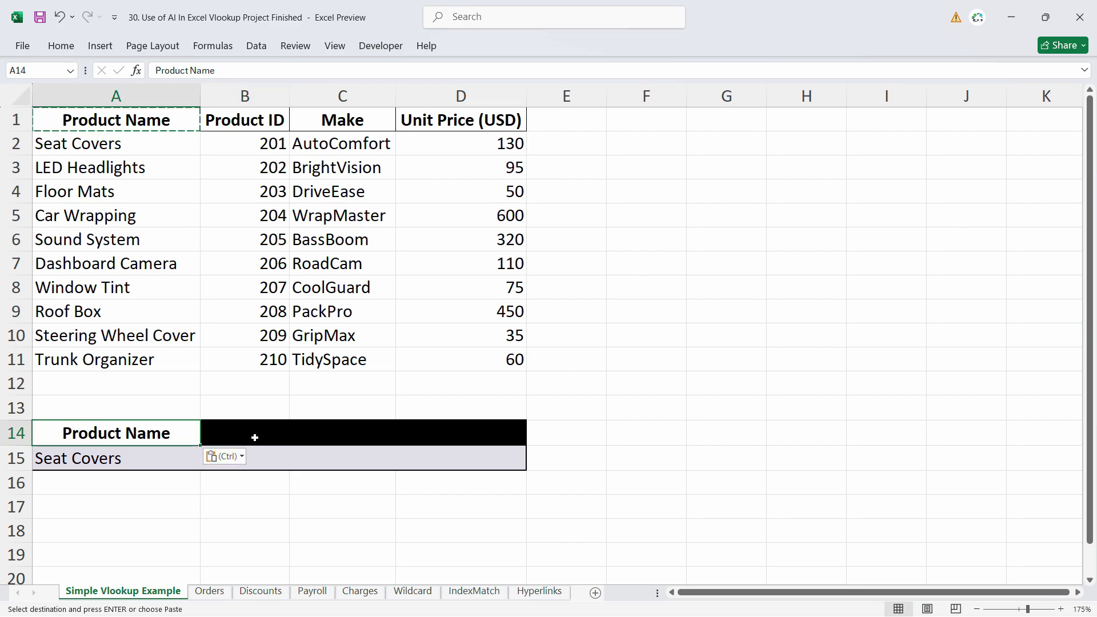
pyautogui.click(256, 436)
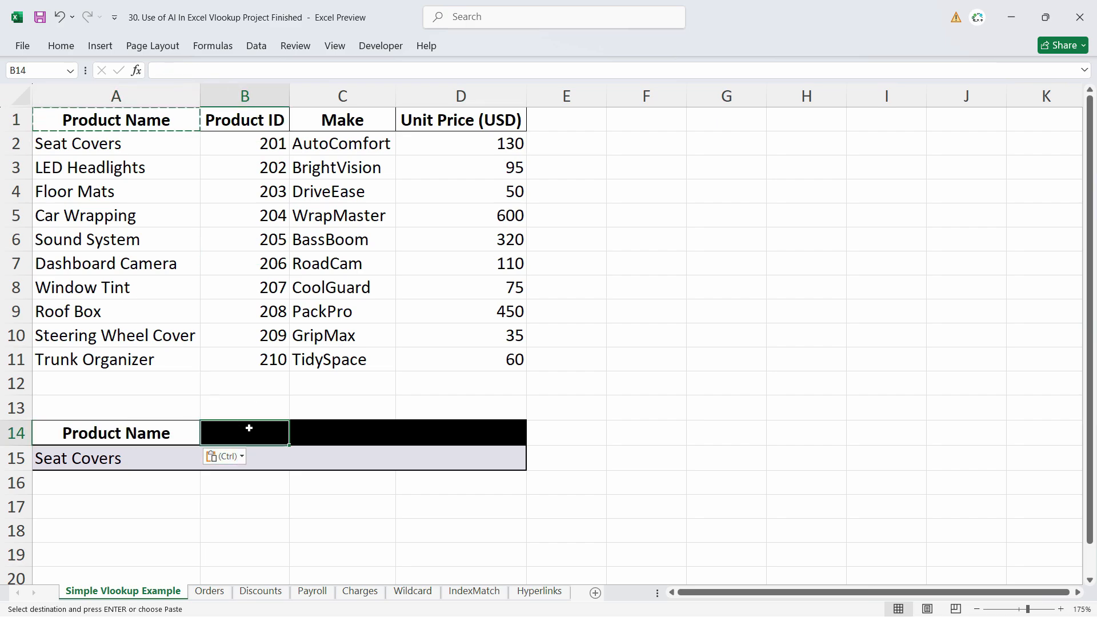
pyautogui.moveTo(454, 118); pyautogui.dragTo(278, 116)
pyautogui.hotkey('ctrl', 'c')
pyautogui.click(249, 435)
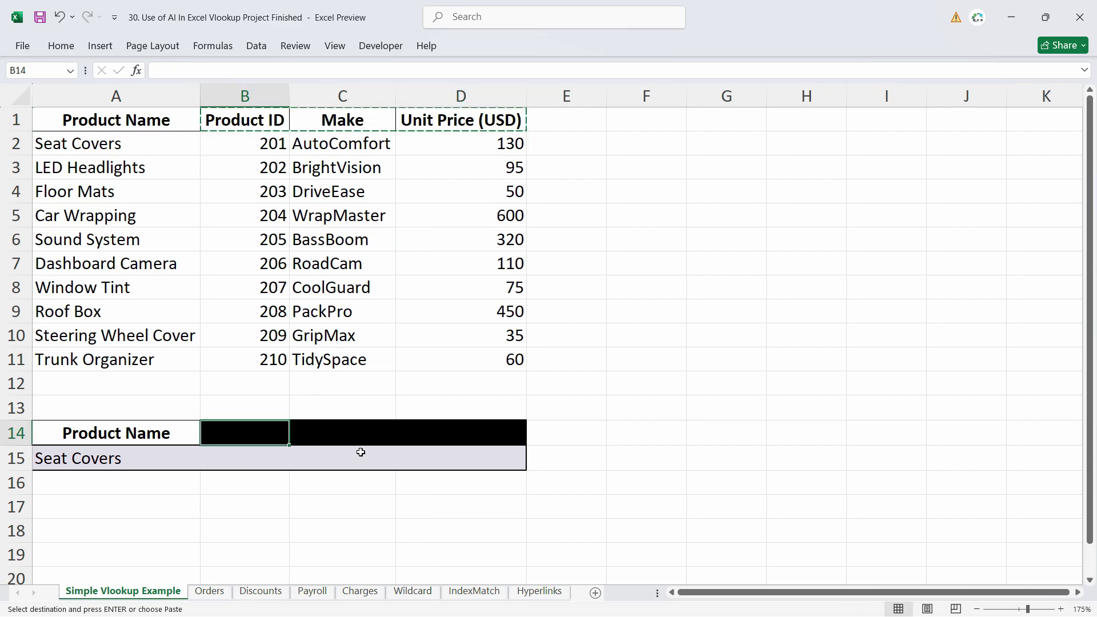
pyautogui.hotkey('ctrl', 'v')
pyautogui.click(277, 465)
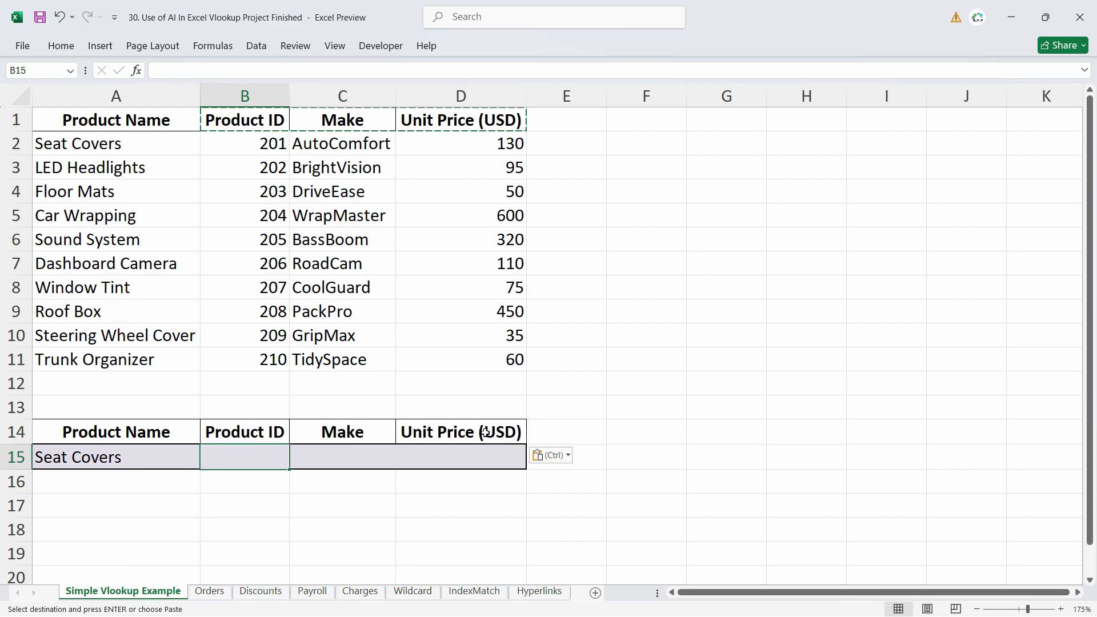
# Format the headers in A14:D14 with a black fill and white font.
pyautogui.click(61, 46)
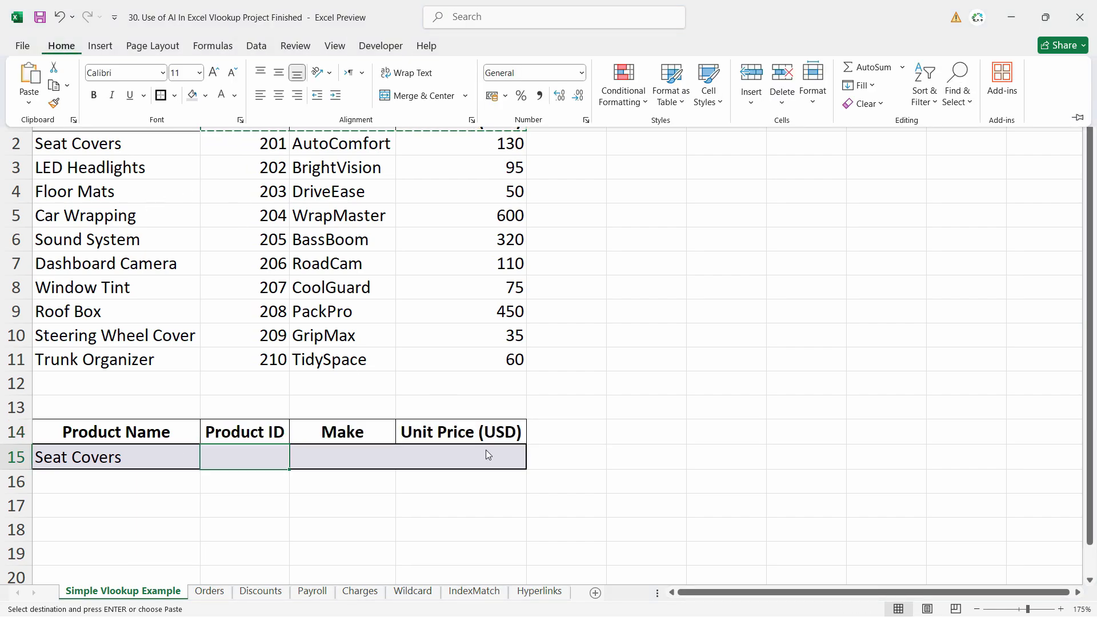
pyautogui.click(501, 438)
pyautogui.moveTo(490, 435); pyautogui.dragTo(133, 432)
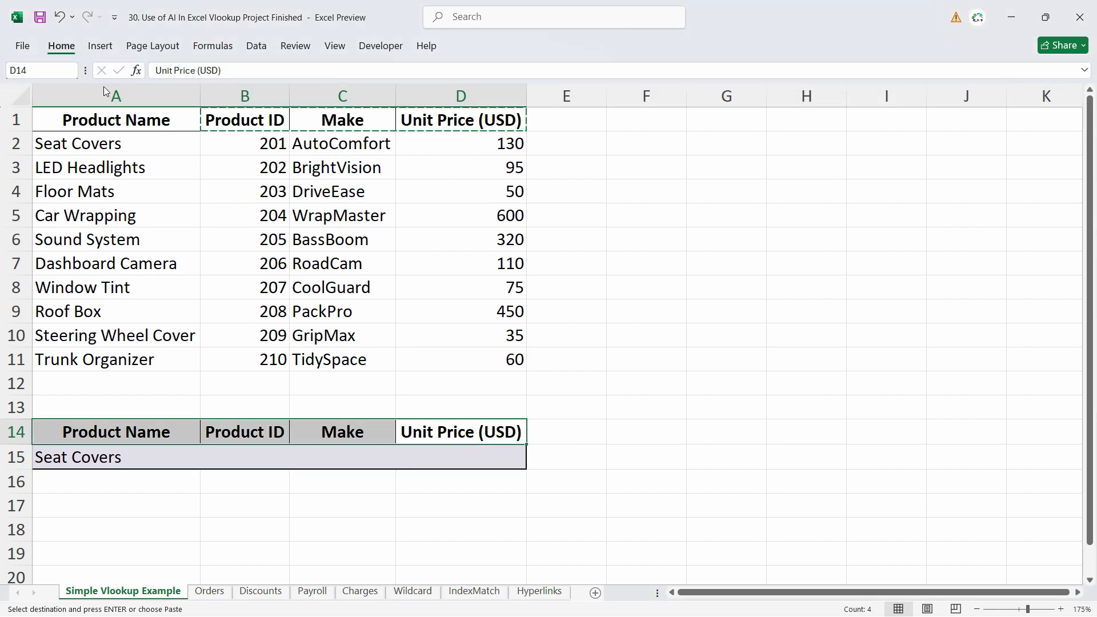
pyautogui.click(63, 47)
pyautogui.click(210, 97)
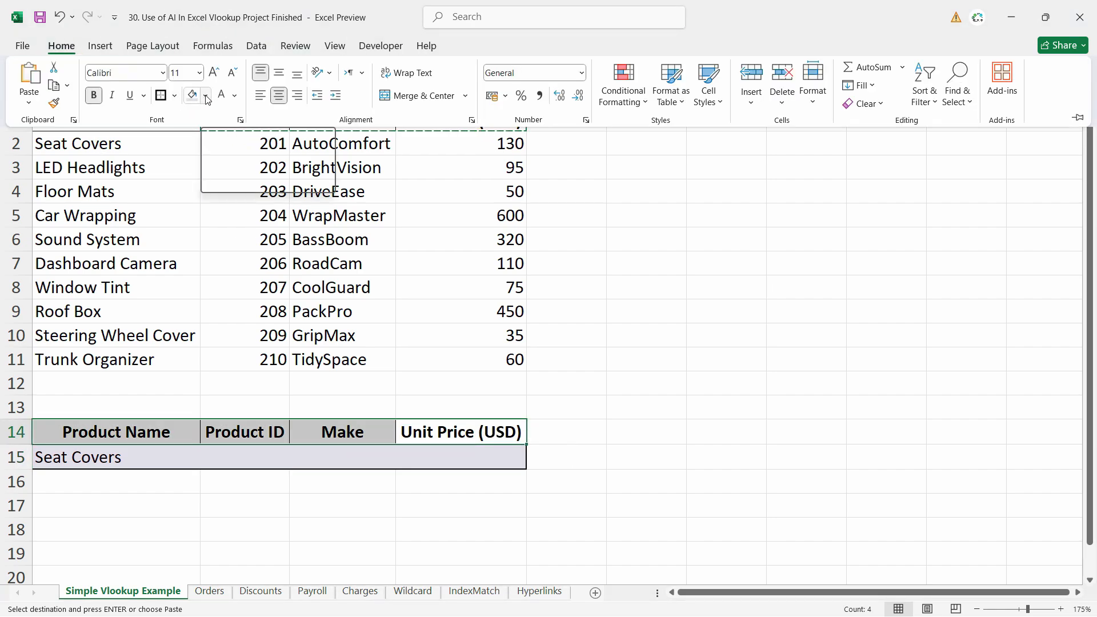
pyautogui.click(209, 131)
pyautogui.click(223, 101)
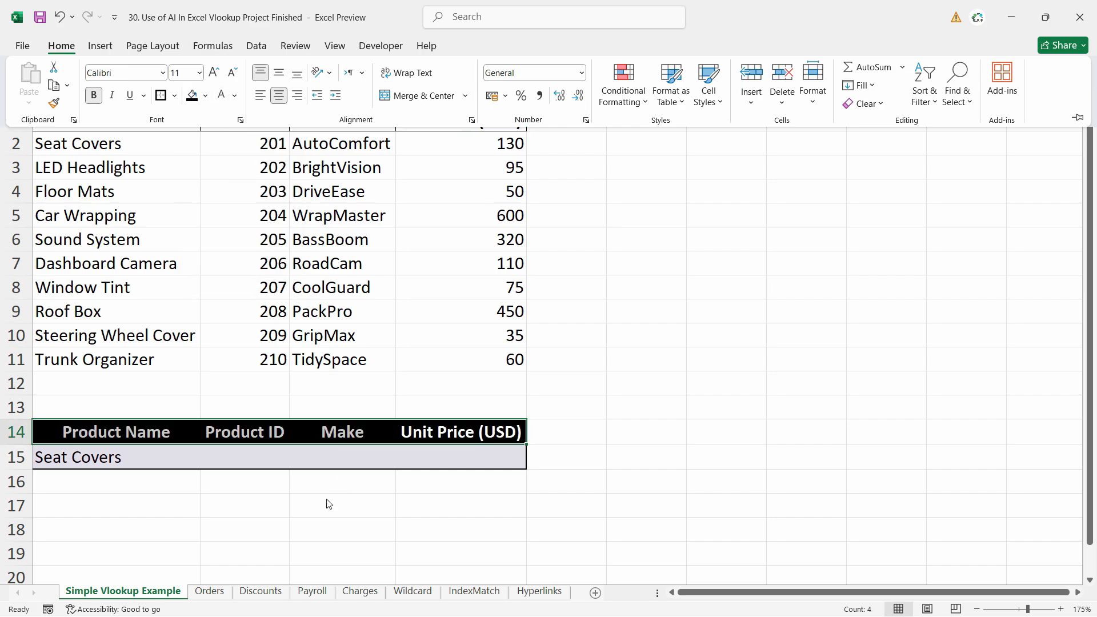
# Copy the black header formatting from A14:D14 onto the product table headers in A1:D1.
pyautogui.moveTo(480, 431); pyautogui.dragTo(46, 432)
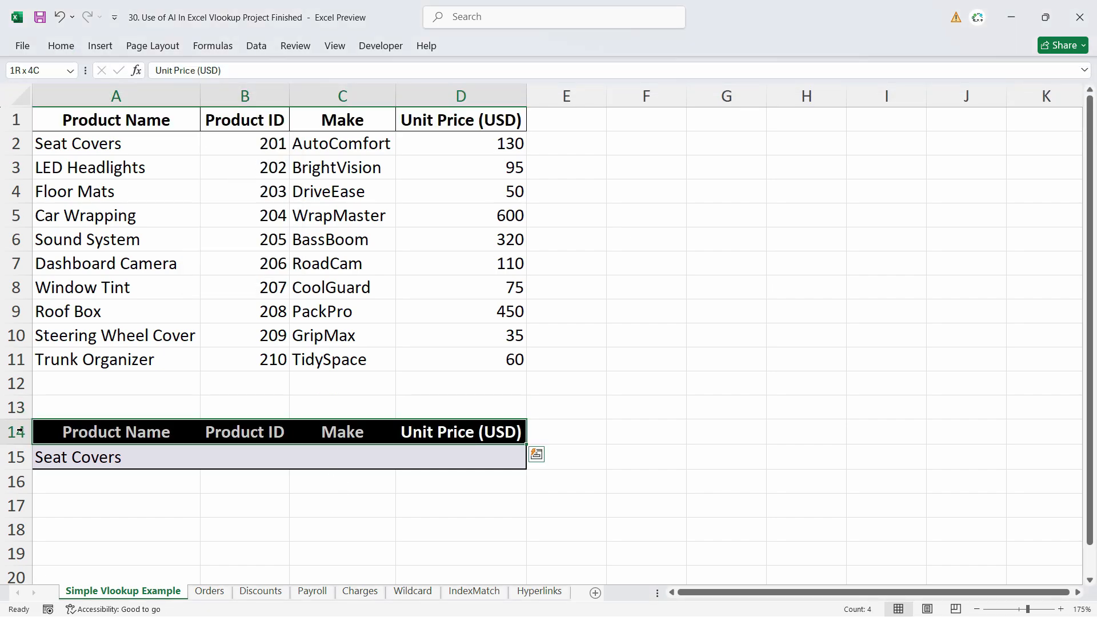
pyautogui.click(47, 46)
pyautogui.click(54, 103)
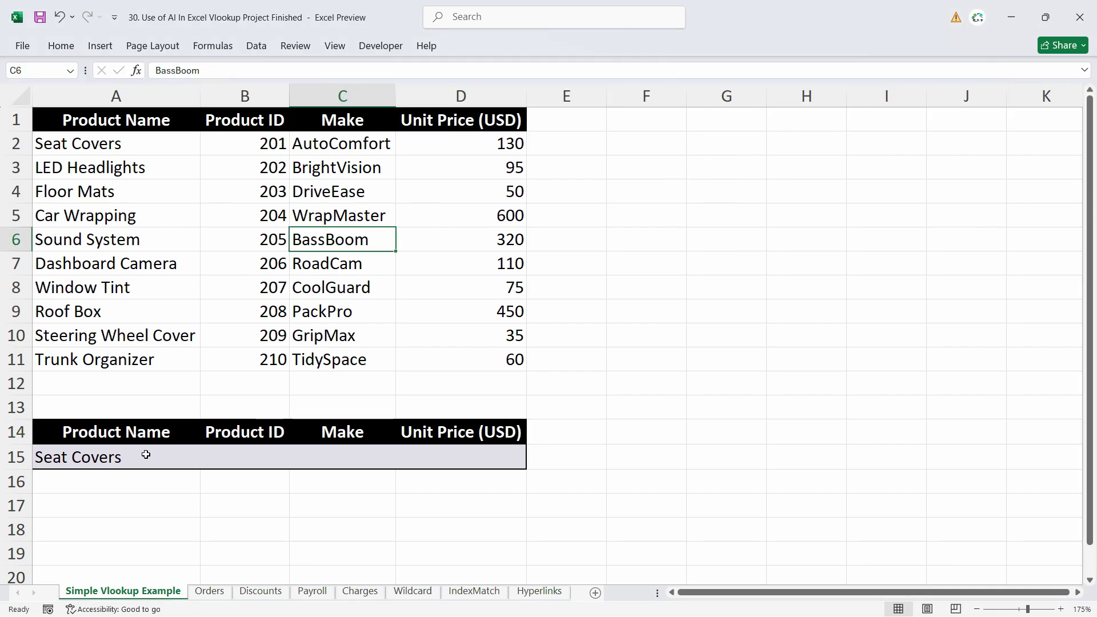
# Examine the Seat Covers lookup cell, its empty Product ID, Make and Unit Price cells, and the source product table.
pyautogui.click(114, 495)
pyautogui.click(90, 464)
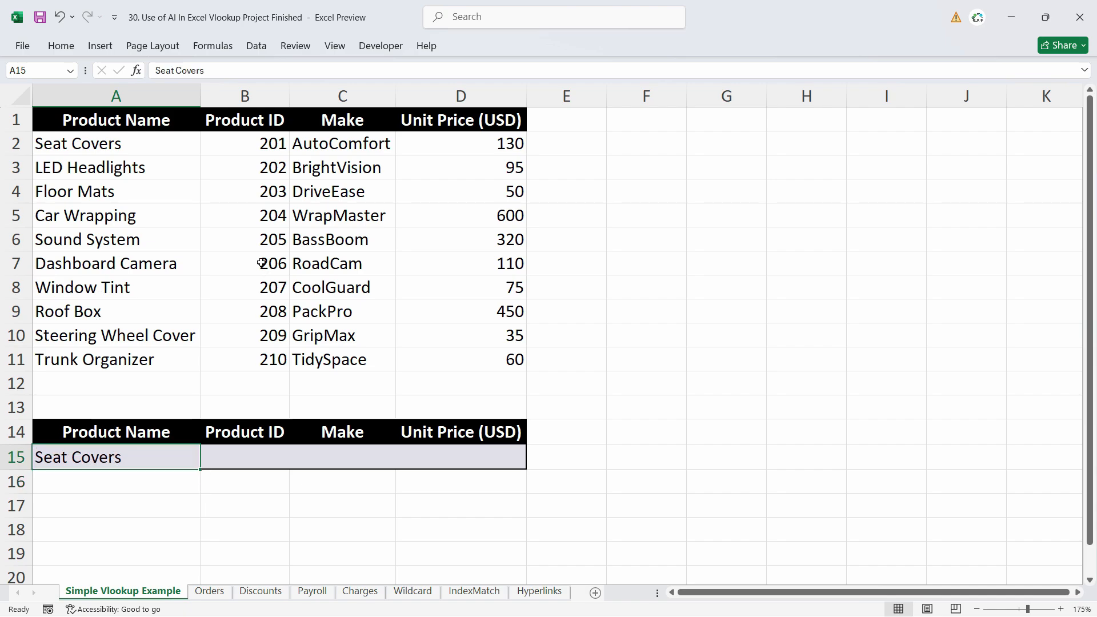
pyautogui.click(247, 461)
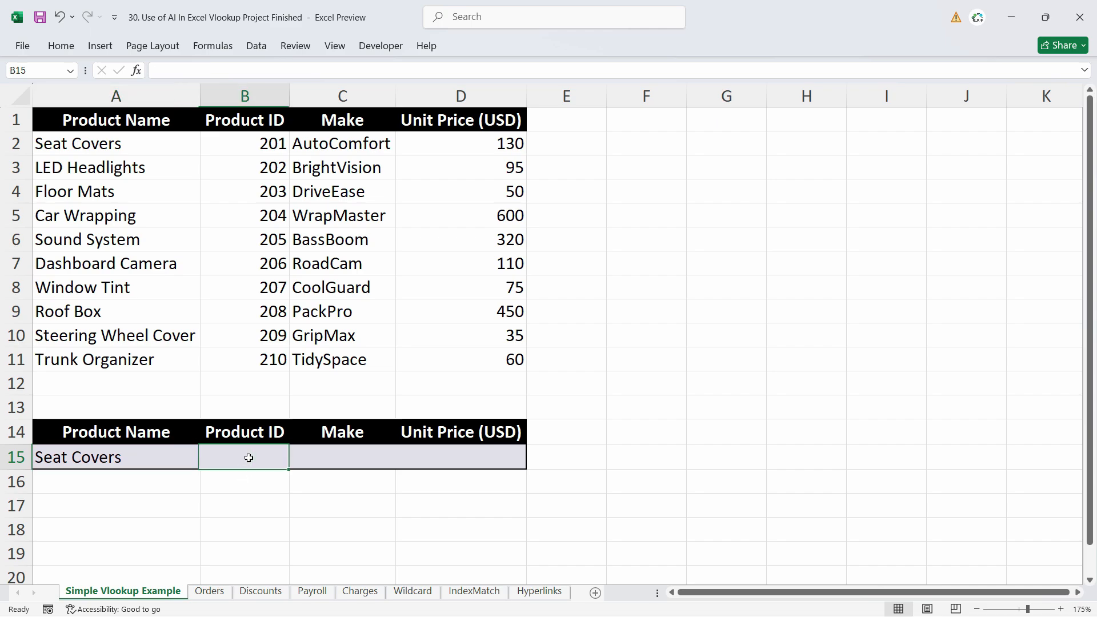
pyautogui.click(368, 468)
pyautogui.click(496, 466)
pyautogui.click(213, 456)
pyautogui.click(138, 468)
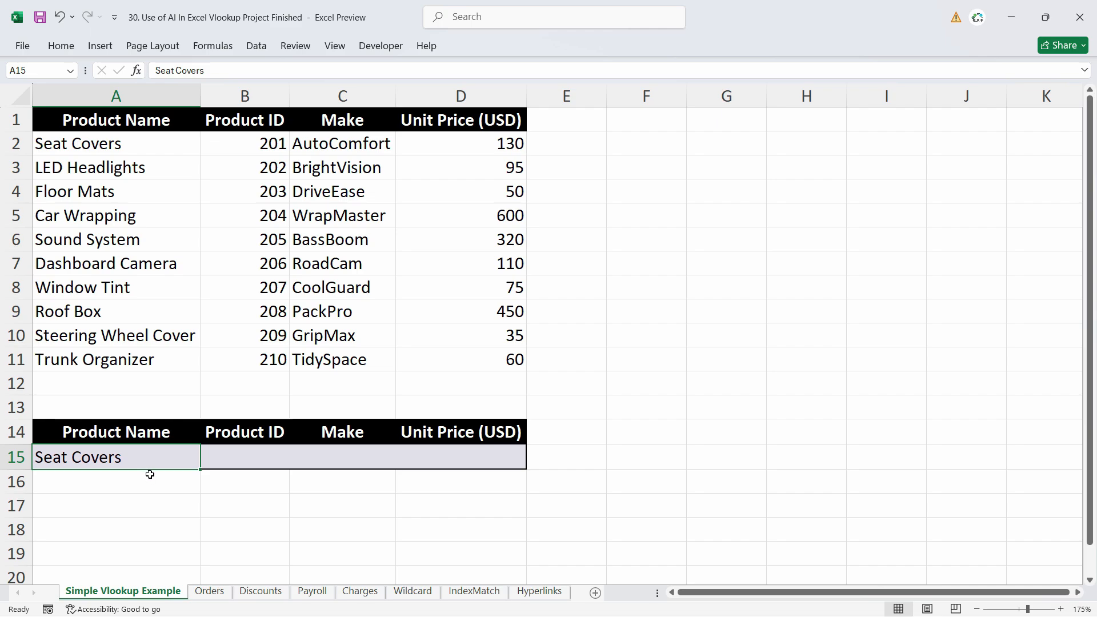
pyautogui.moveTo(84, 123); pyautogui.dragTo(365, 338)
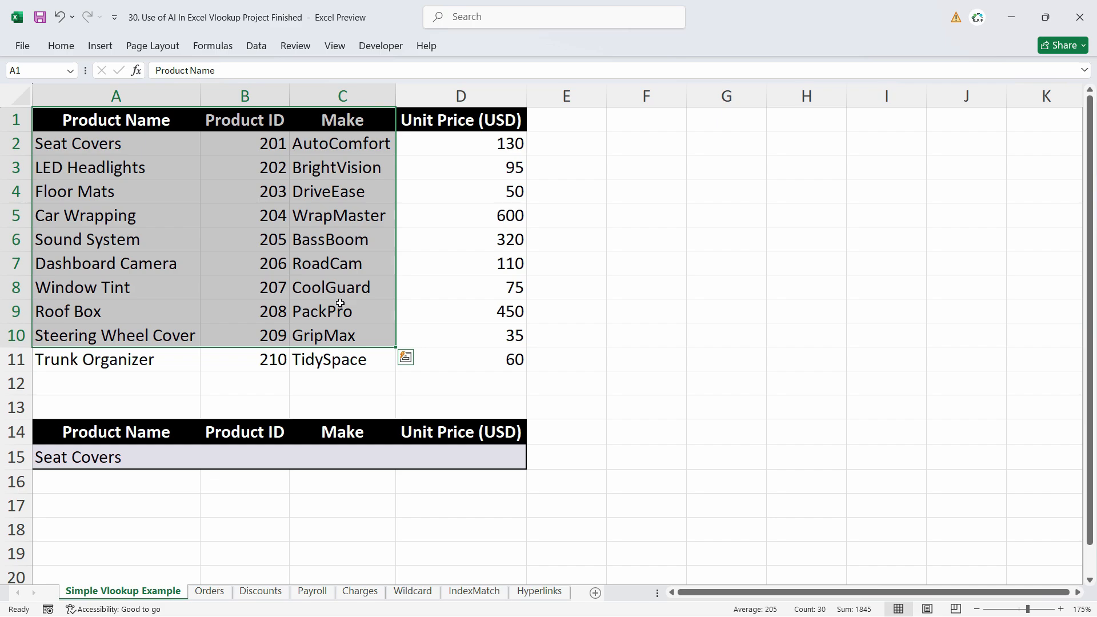
# Replace the product name in lookup cell A15 with Window Tint, copied from A8 in the product table.
pyautogui.click(152, 464)
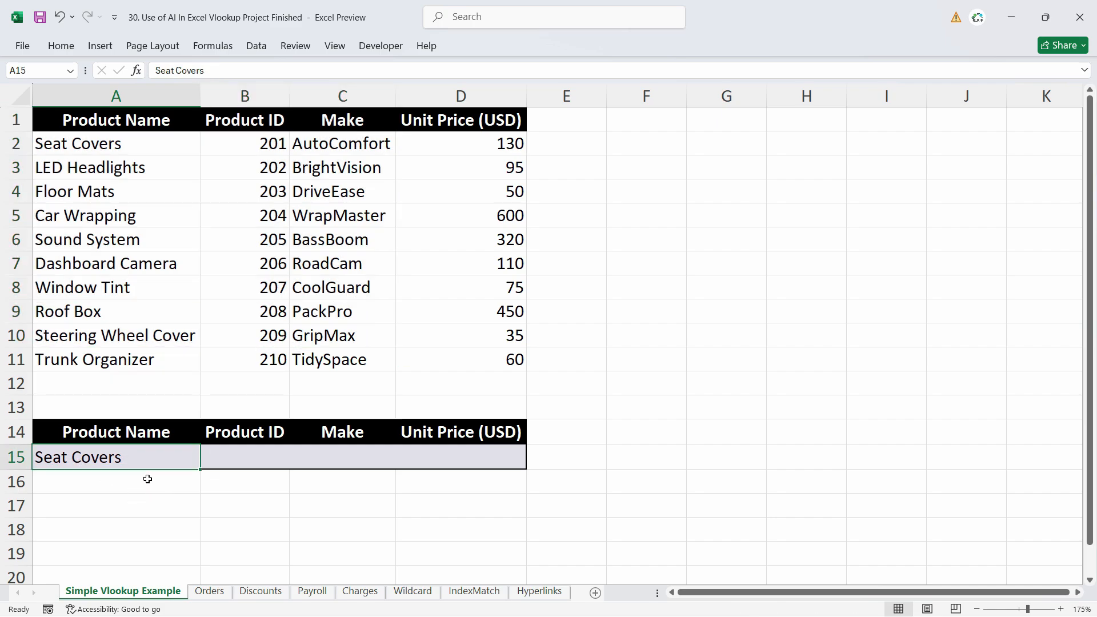
pyautogui.click(86, 288)
pyautogui.hotkey('ctrl', 'c')
pyautogui.click(115, 460)
pyautogui.hotkey('ctrl', 'v')
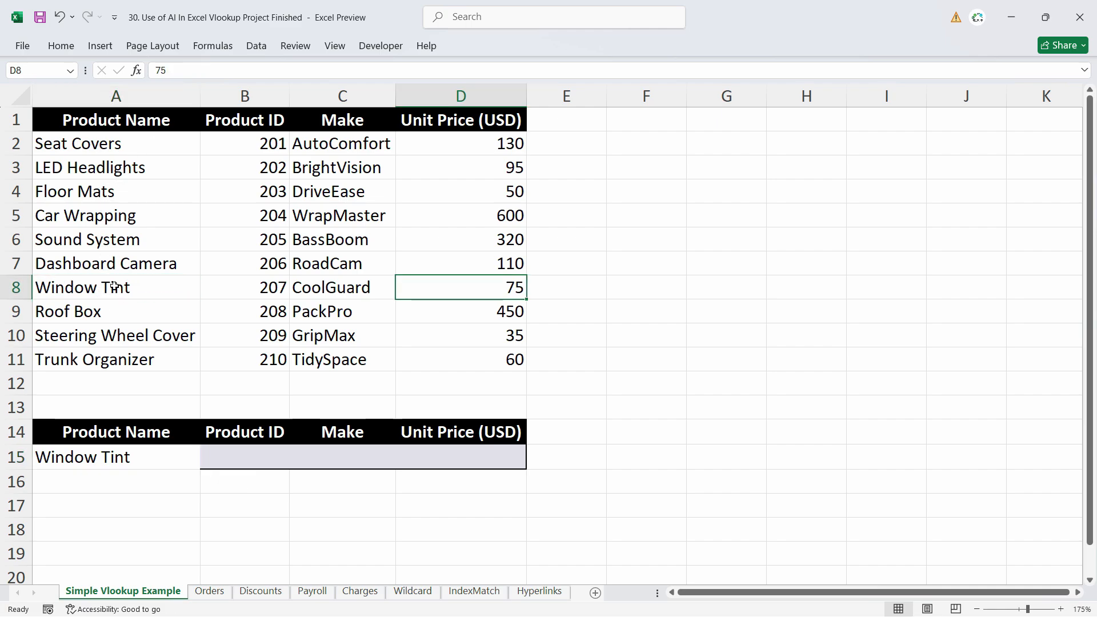
# Review the Window Tint record in A8:D8 and the matching lookup name in A15.
pyautogui.click(118, 289)
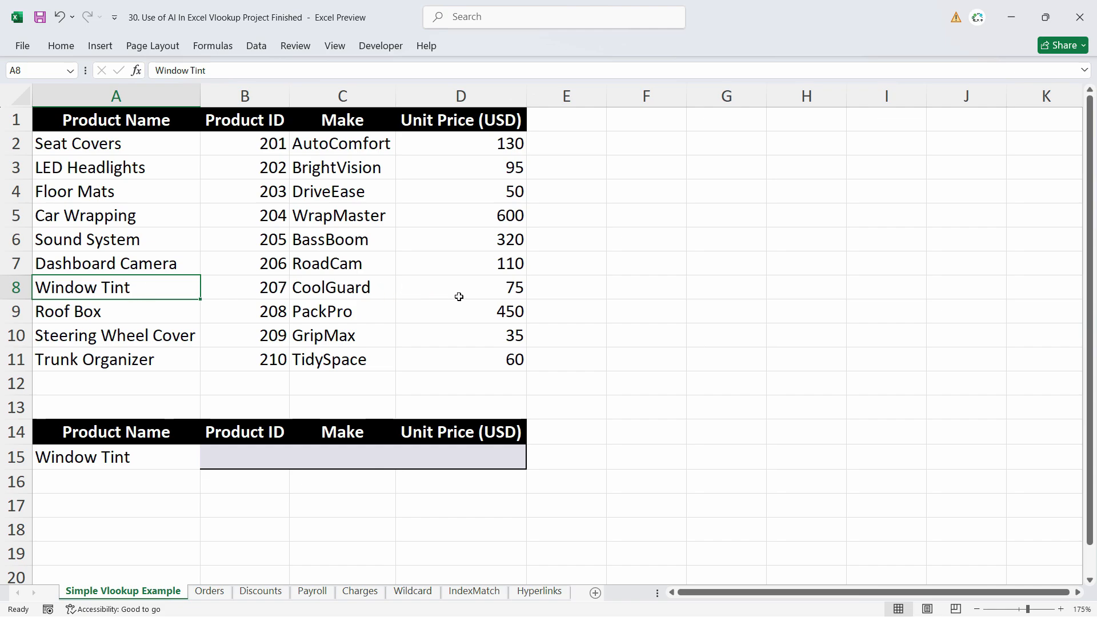
pyautogui.moveTo(160, 286); pyautogui.dragTo(514, 287)
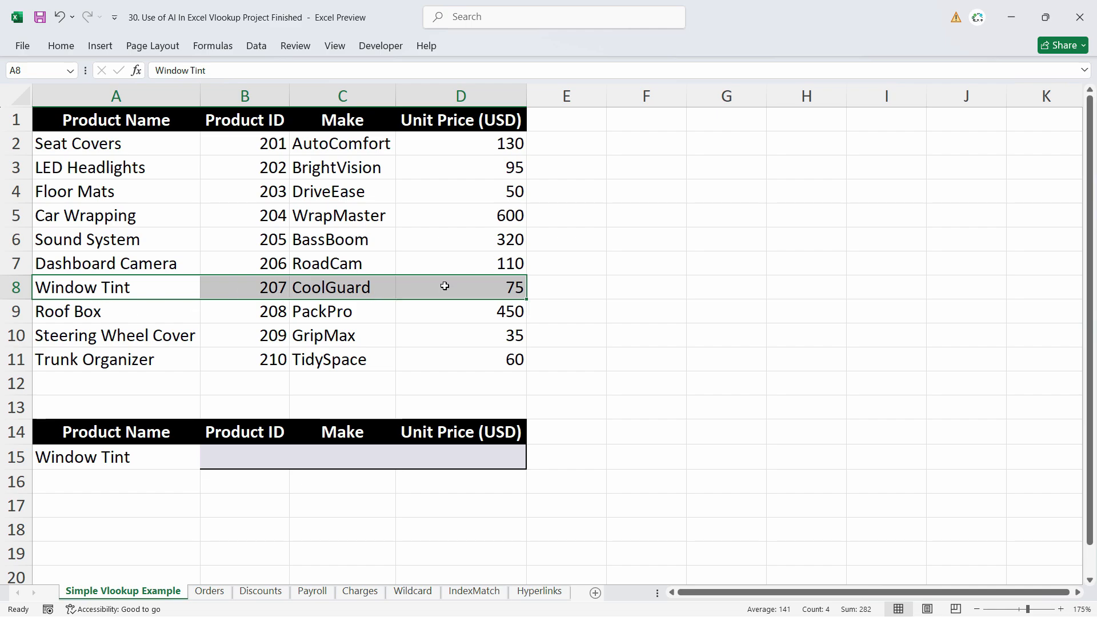
pyautogui.click(264, 320)
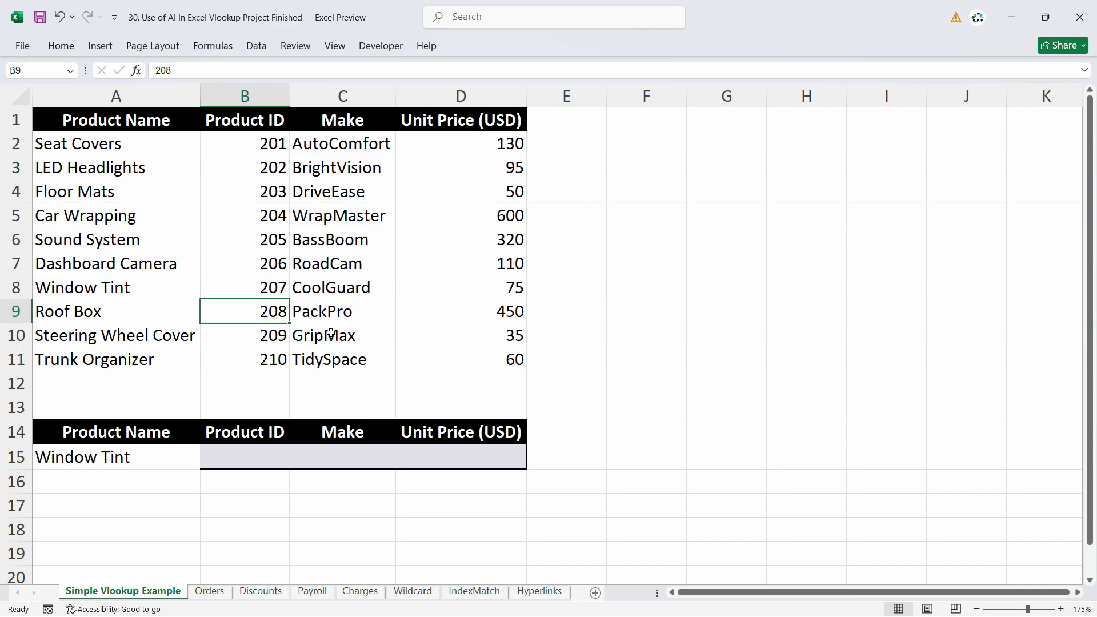
pyautogui.click(74, 457)
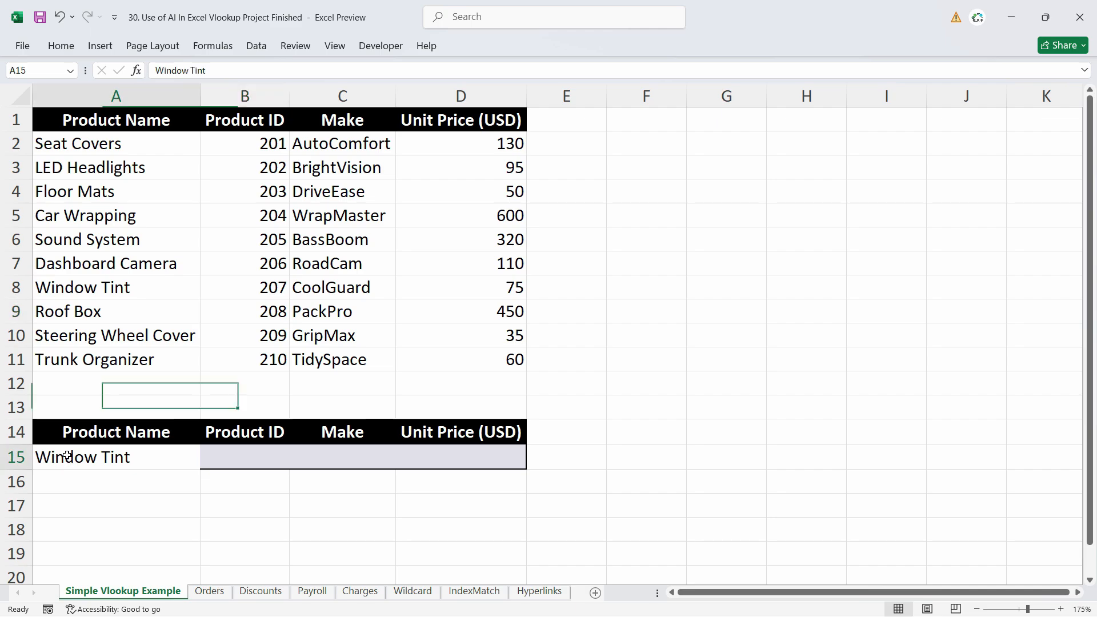
# Start a VLOOKUP formula in the Product ID cell B15 with A15 as the lookup value.
pyautogui.click(247, 456)
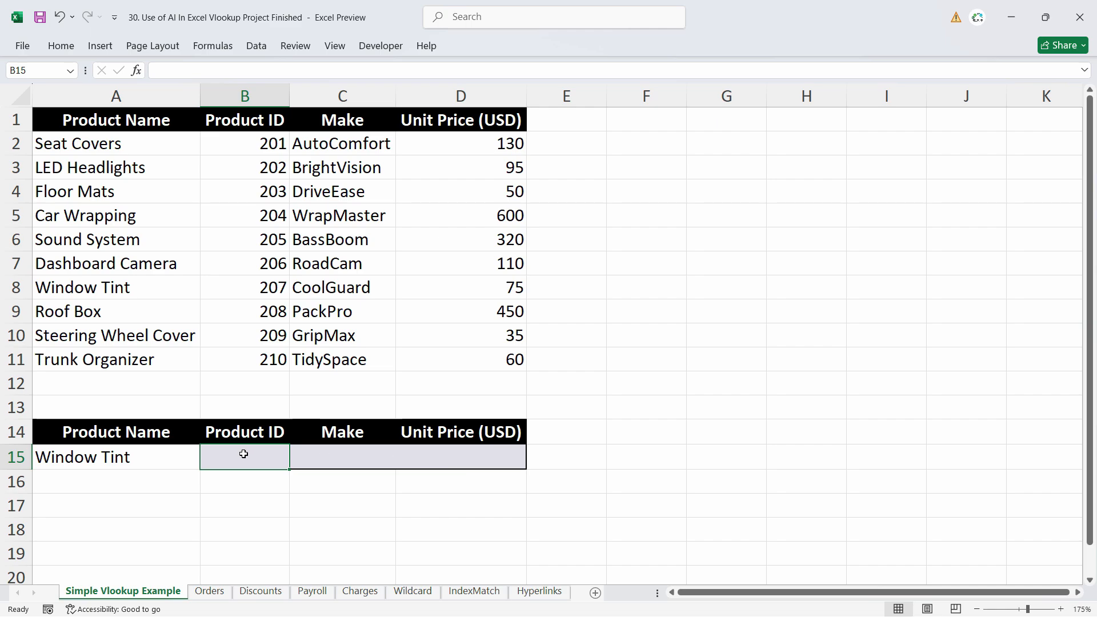
pyautogui.write('=vlo')
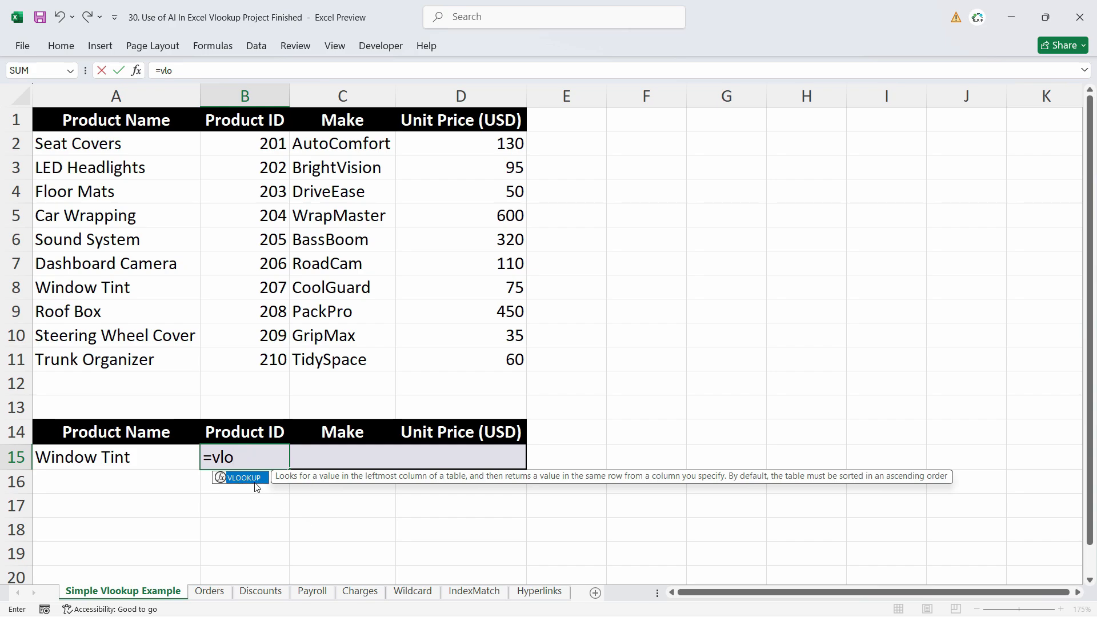
pyautogui.press('Tab')
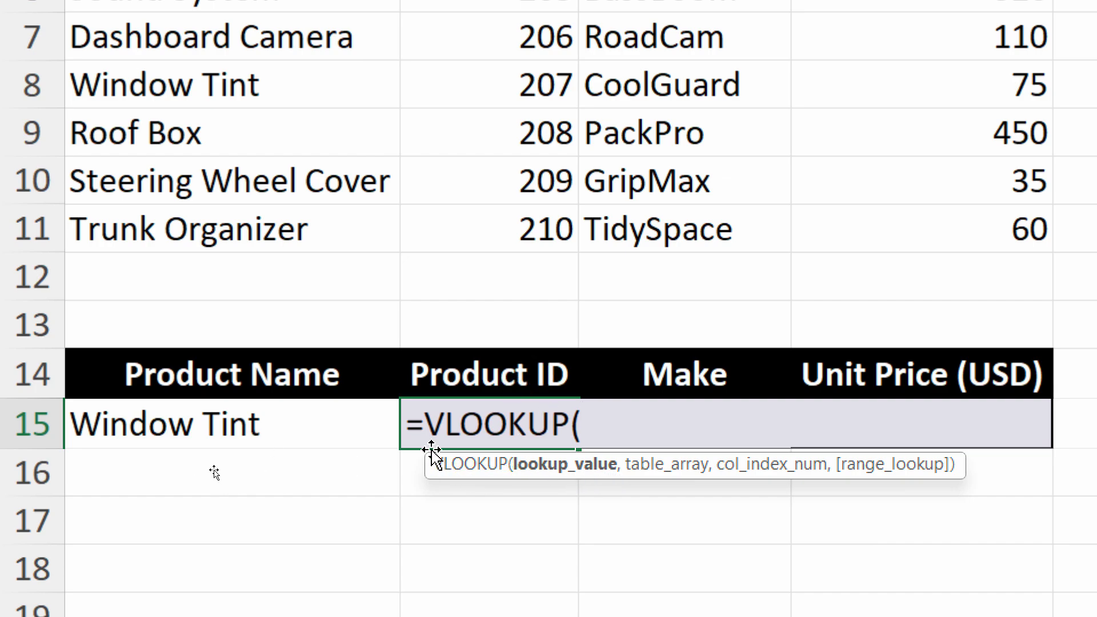
pyautogui.click(123, 423)
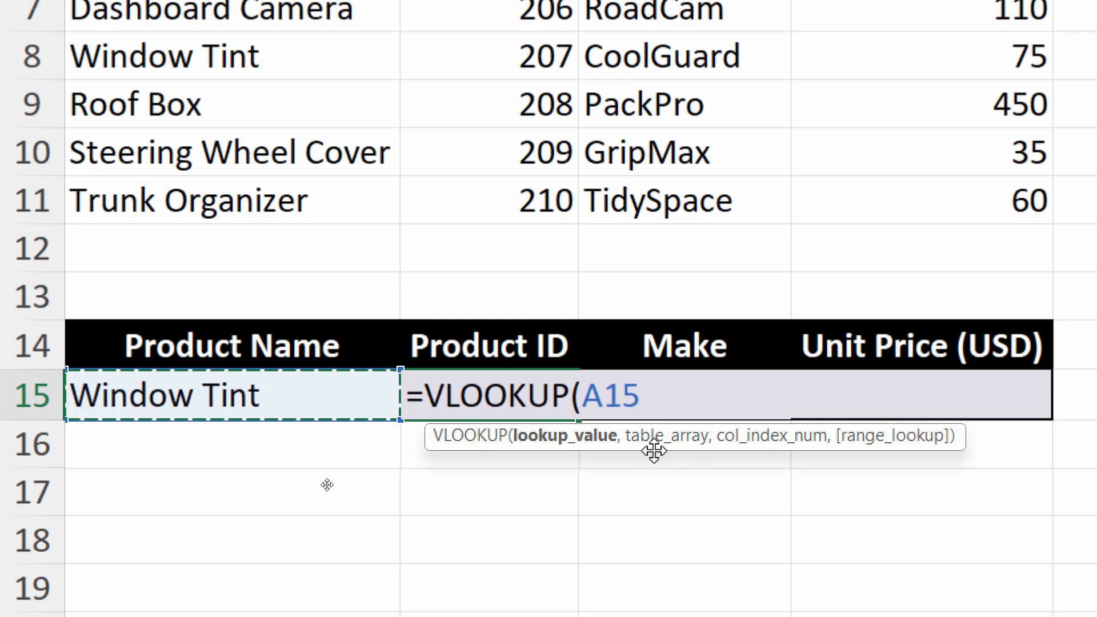
pyautogui.write(',')
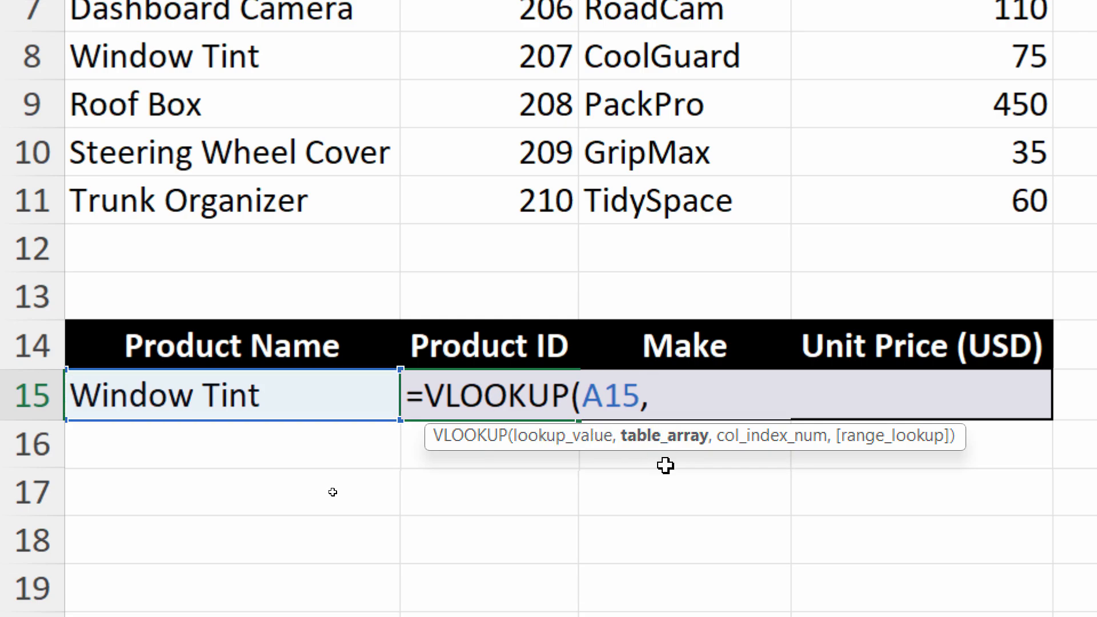
# Set the formula's table array to A1:D11 and its column index number to 2.
pyautogui.scroll(2, 568, 74)
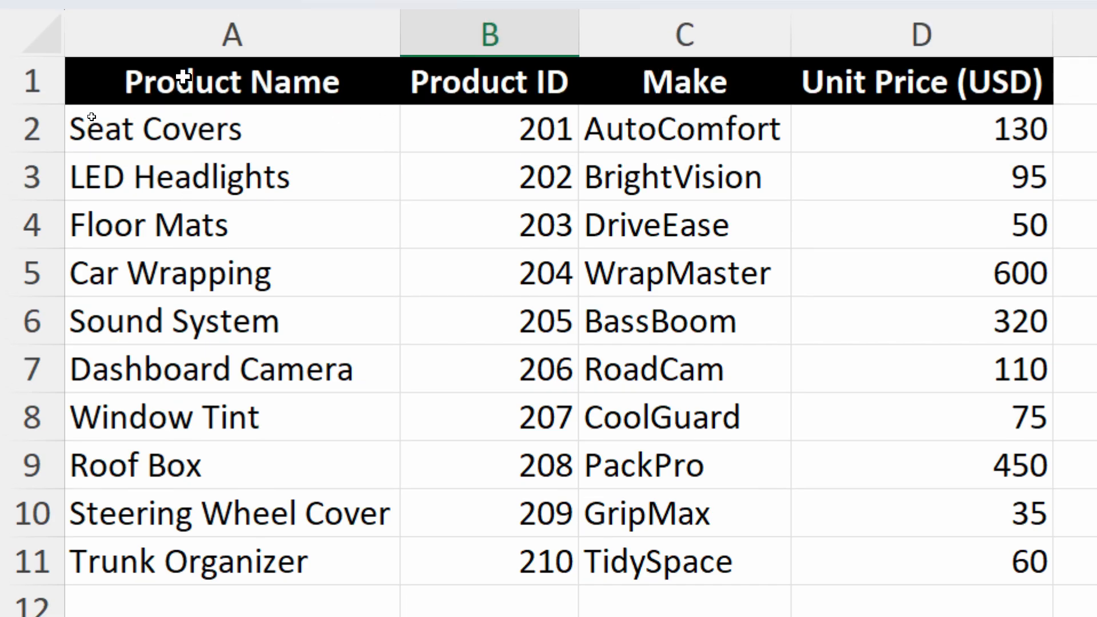
pyautogui.moveTo(131, 32); pyautogui.dragTo(954, 566)
pyautogui.moveTo(804, 543); pyautogui.dragTo(760, 473)
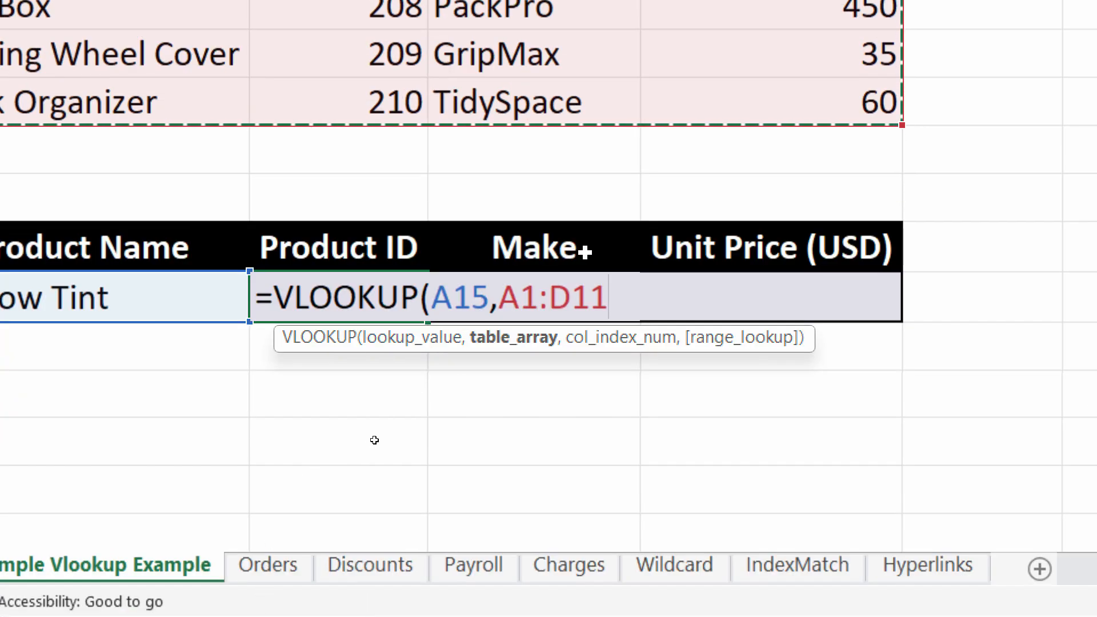
pyautogui.write(',')
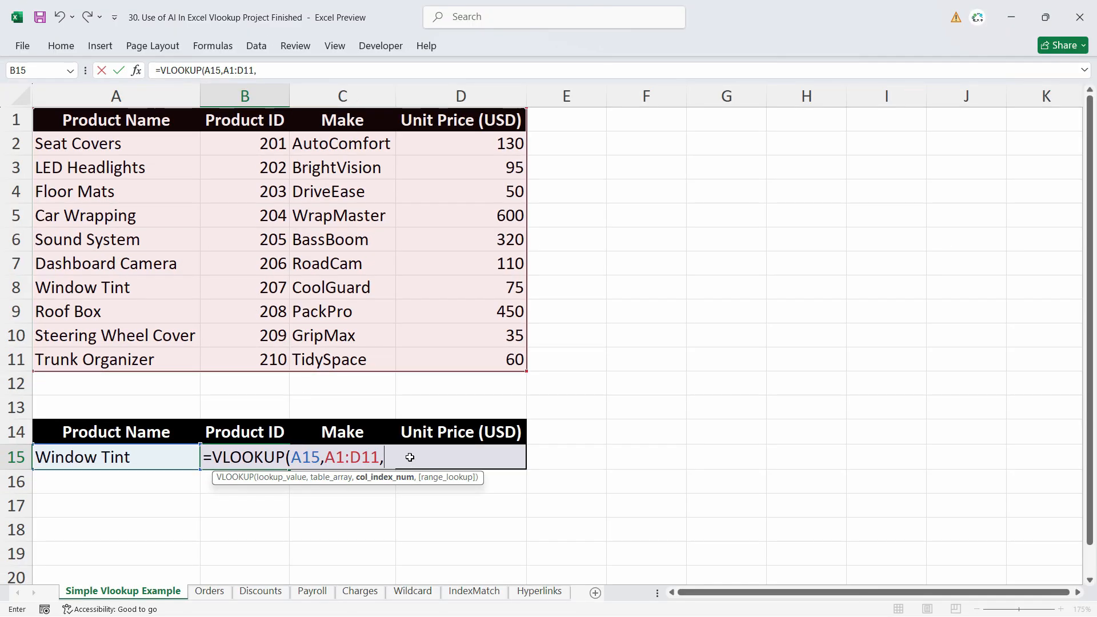
pyautogui.write('2,')
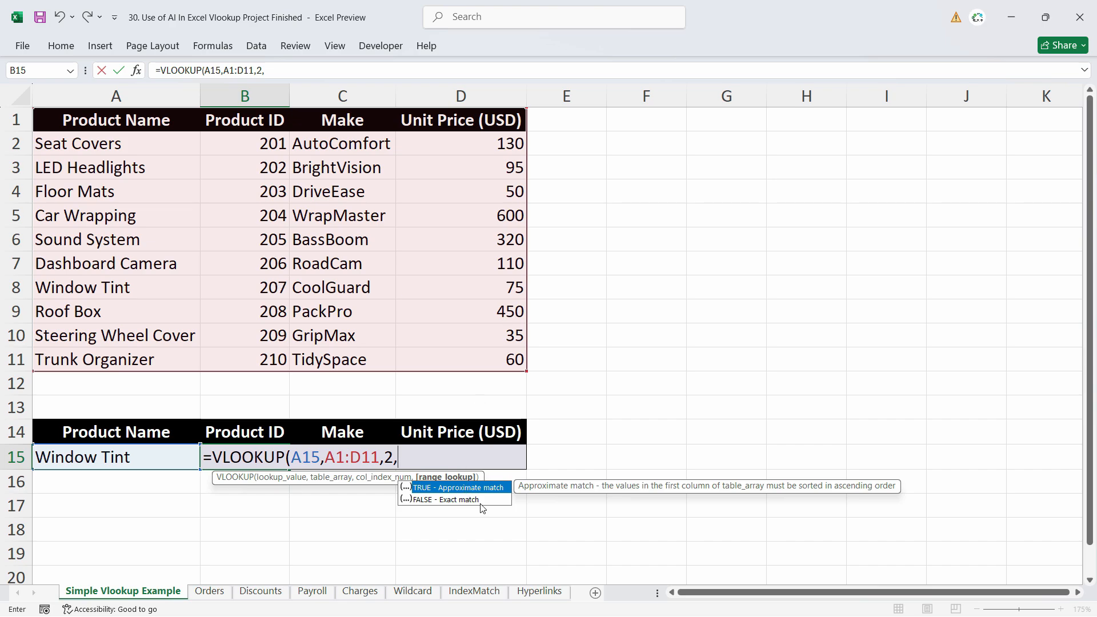
pyautogui.doubleClick(454, 502)
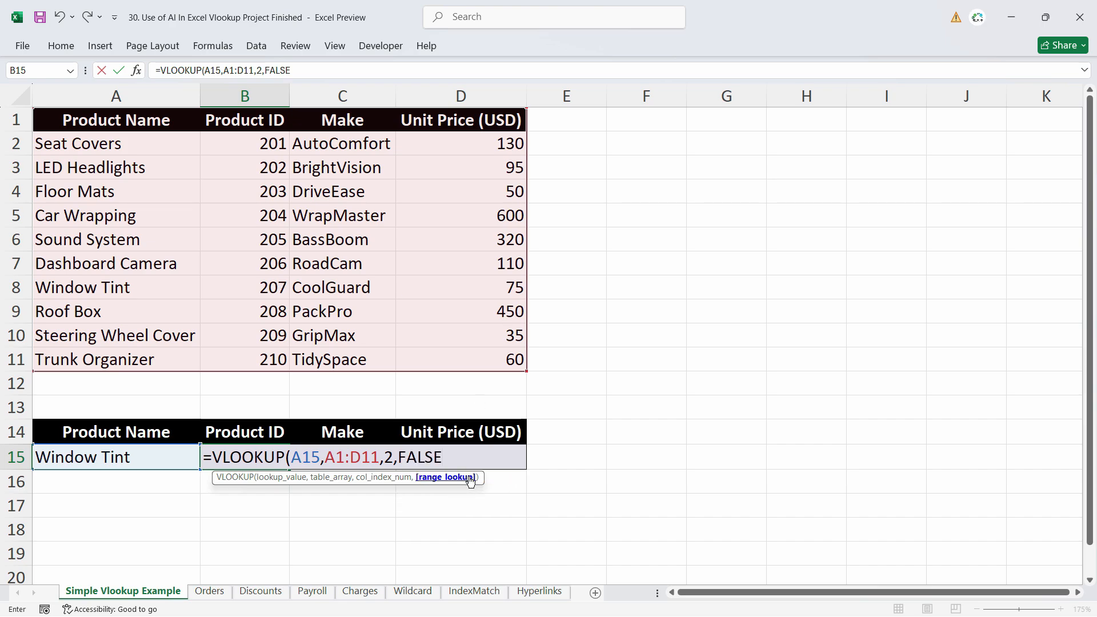
pyautogui.press('BackSpace')
pyautogui.press('BackSpace')
pyautogui.press('BackSpace')
pyautogui.press('BackSpace')
pyautogui.press('BackSpace')
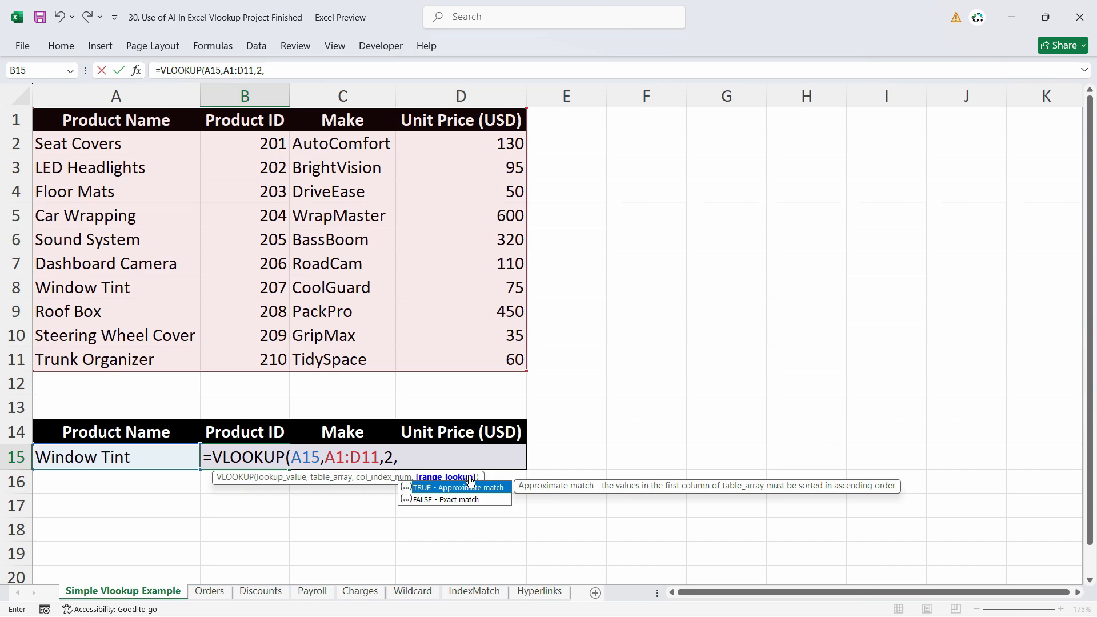
# Complete the B15 formula with 0 for an exact match and compare its result with Window Tint's ID in the product table.
pyautogui.write('0)')
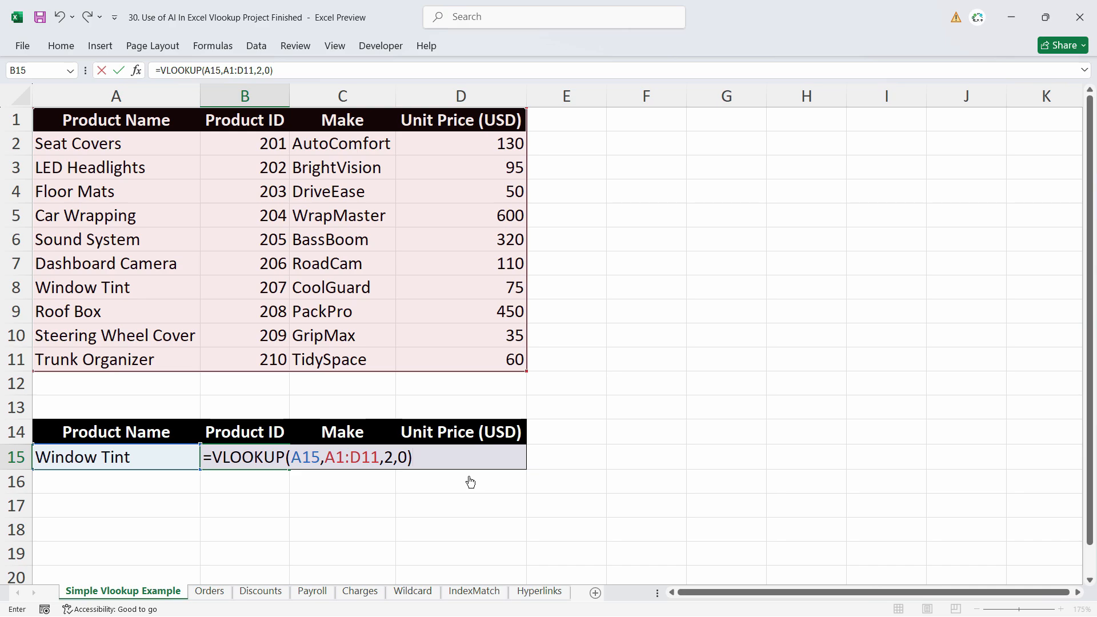
pyautogui.press('Return')
pyautogui.press('Up')
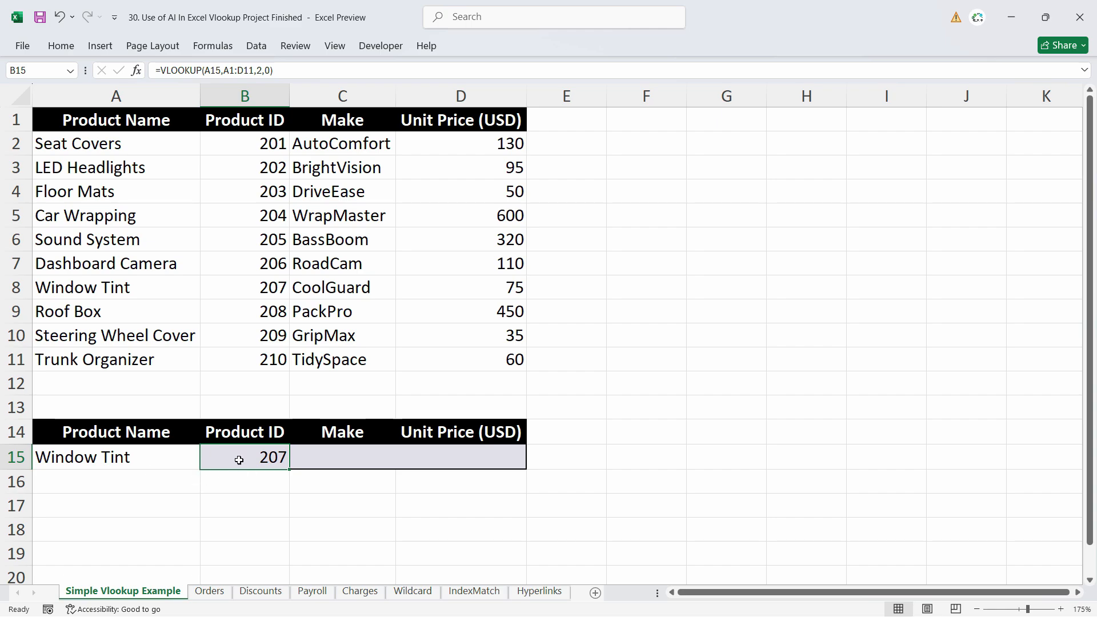
pyautogui.click(245, 293)
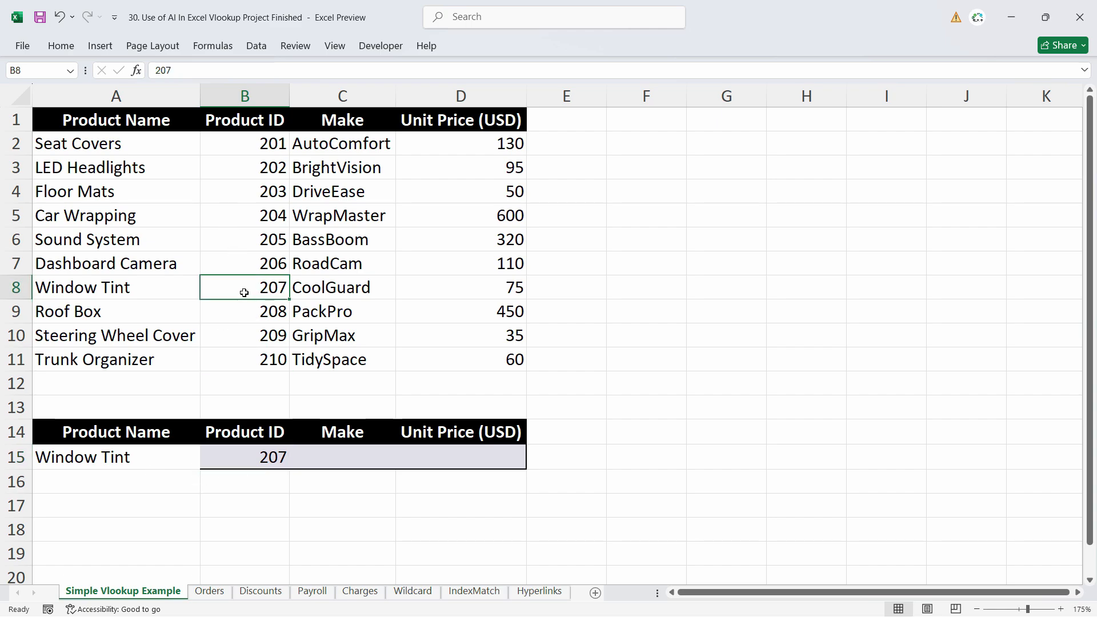
pyautogui.click(113, 297)
# Change the lookup product name in A15 to Roof Box.
pyautogui.click(81, 457)
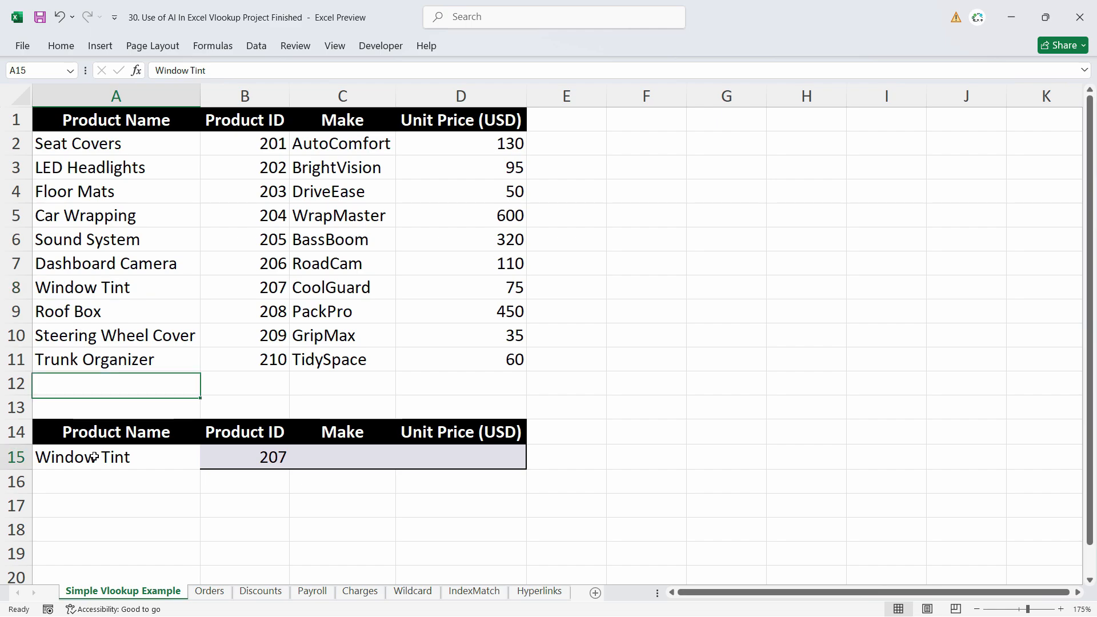
pyautogui.write('R')
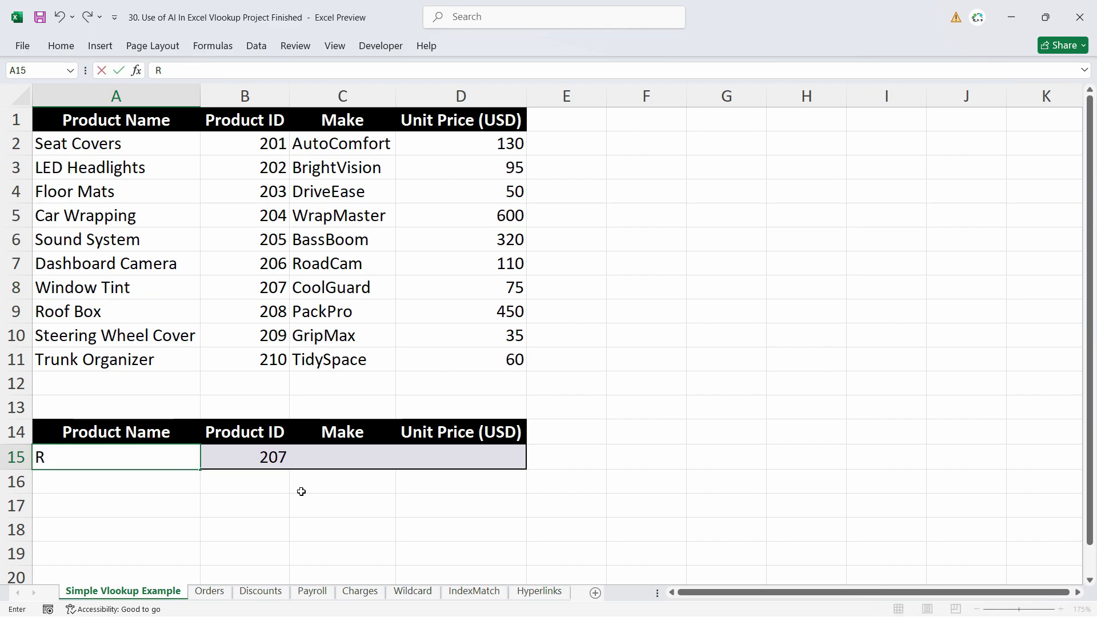
pyautogui.write('oof Box')
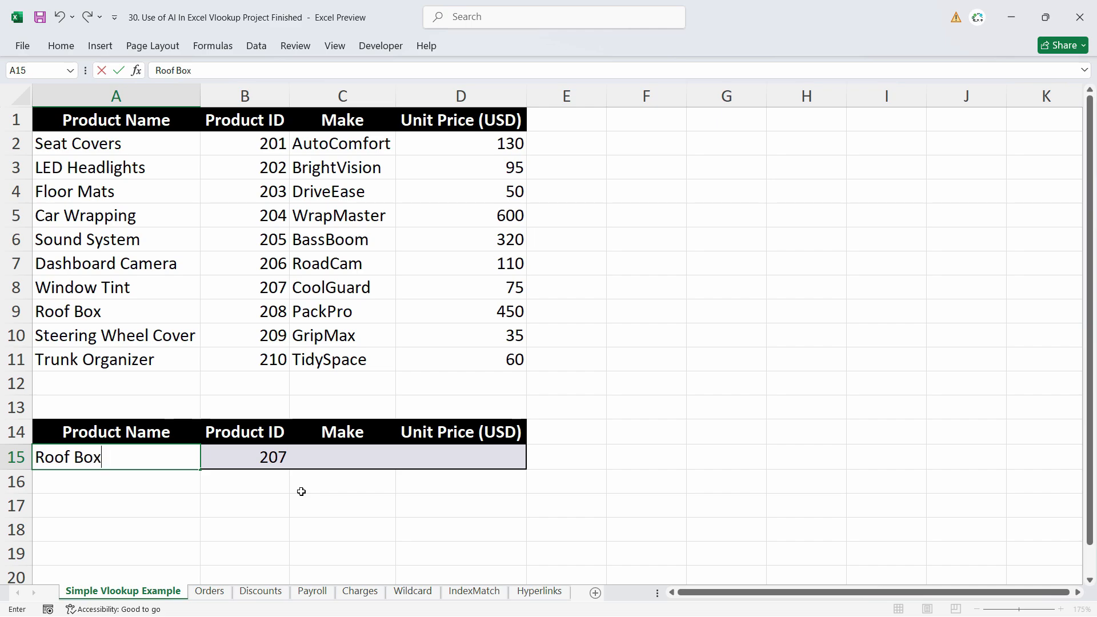
pyautogui.press('Return')
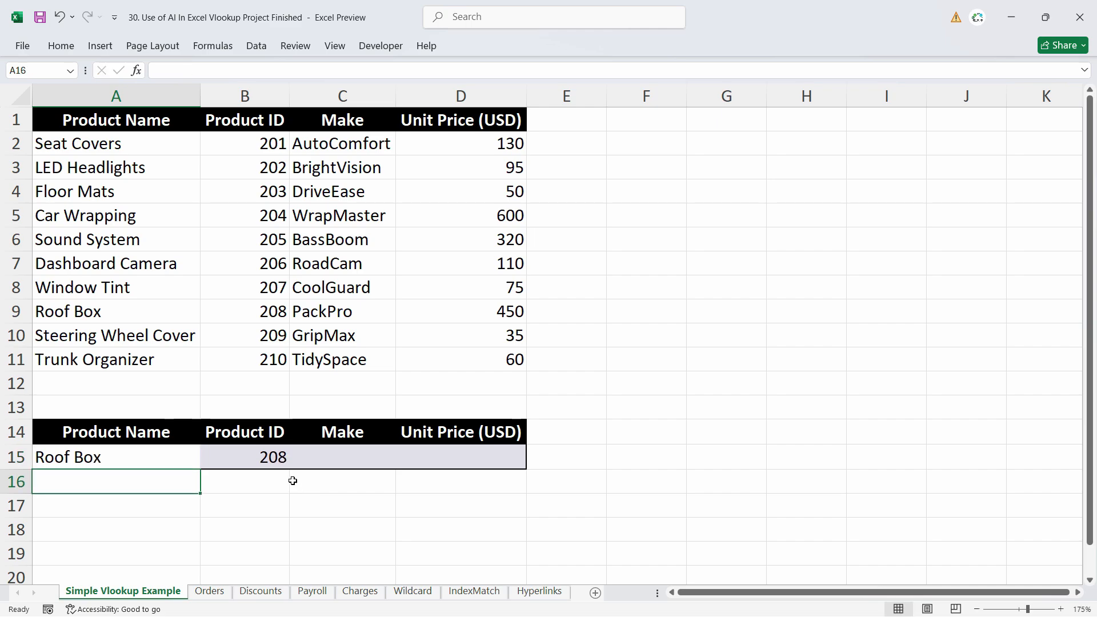
# Check the Product ID lookup in B15 against Roof Box's ID in the product table, and inspect the empty Make cell.
pyautogui.click(265, 457)
pyautogui.click(260, 310)
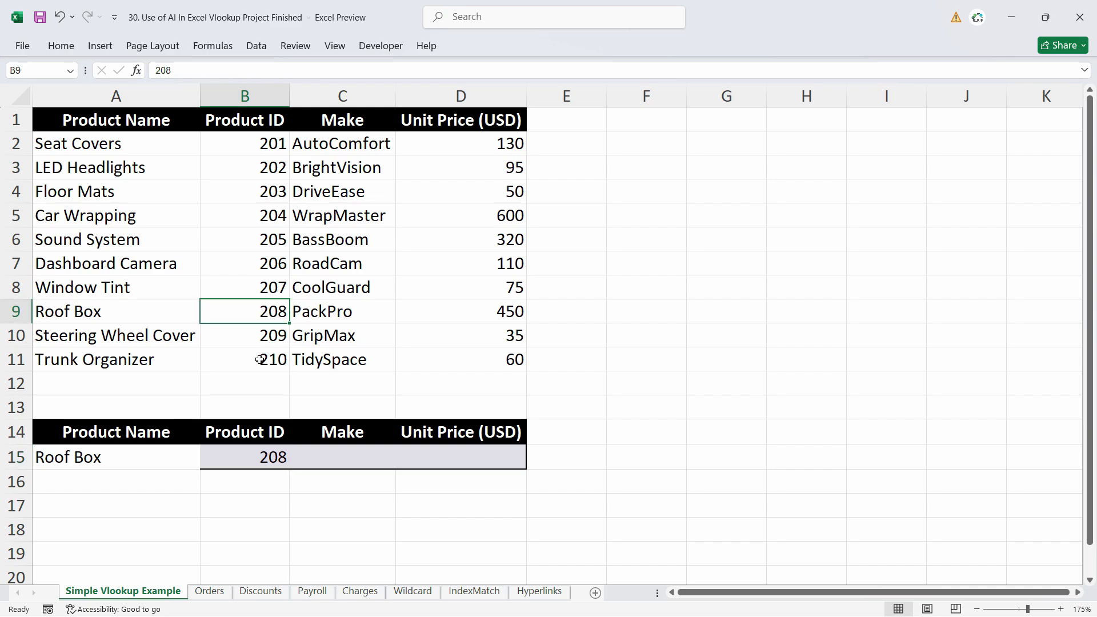
pyautogui.click(252, 453)
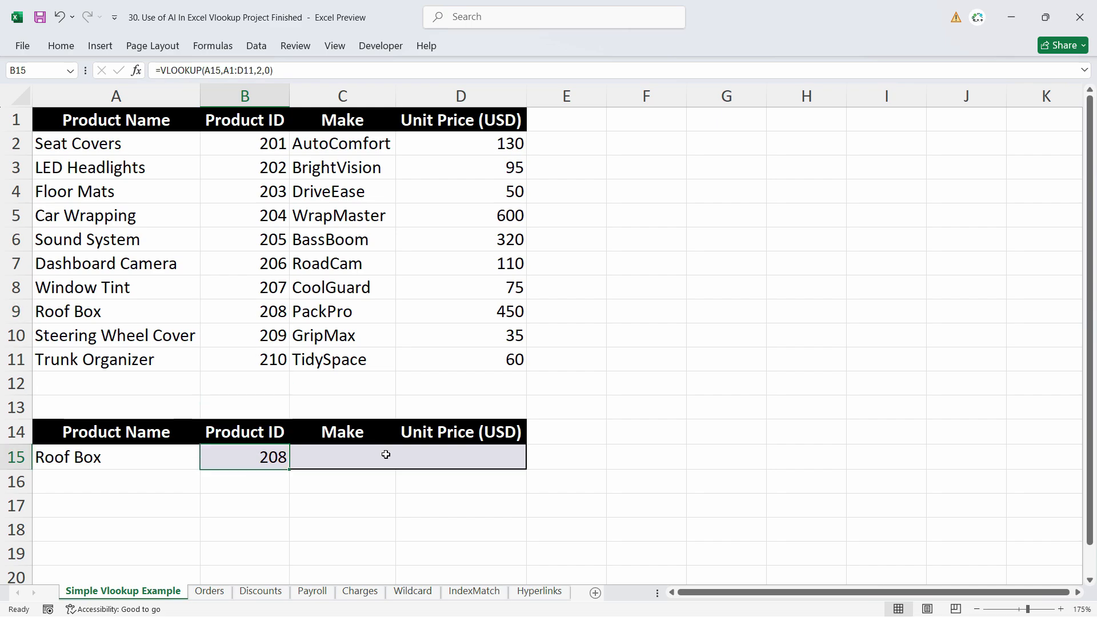
pyautogui.click(352, 461)
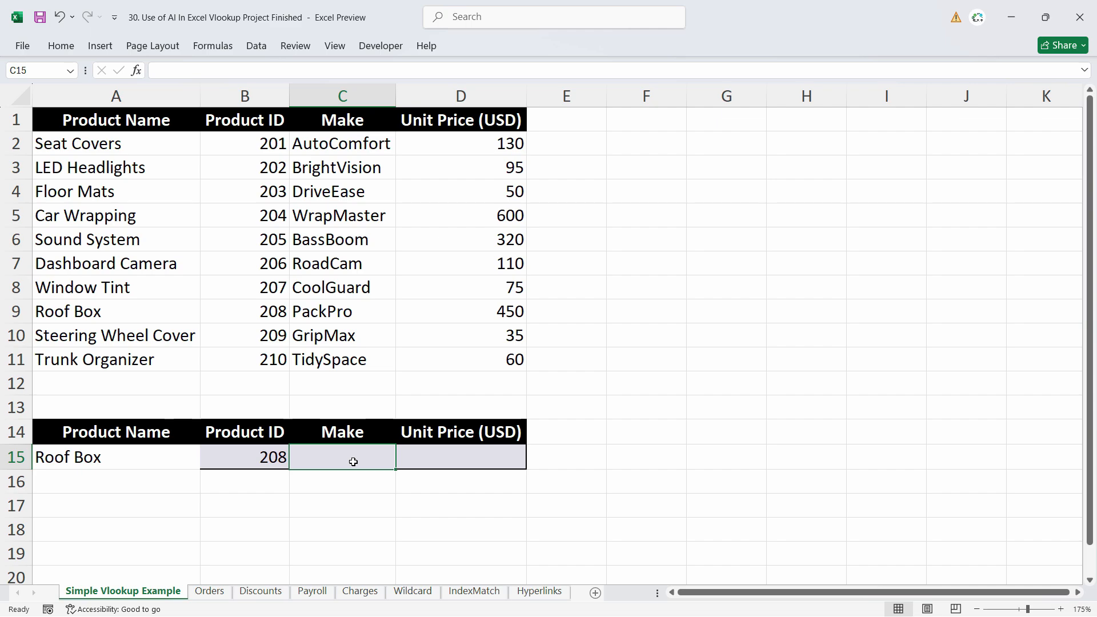
pyautogui.click(262, 462)
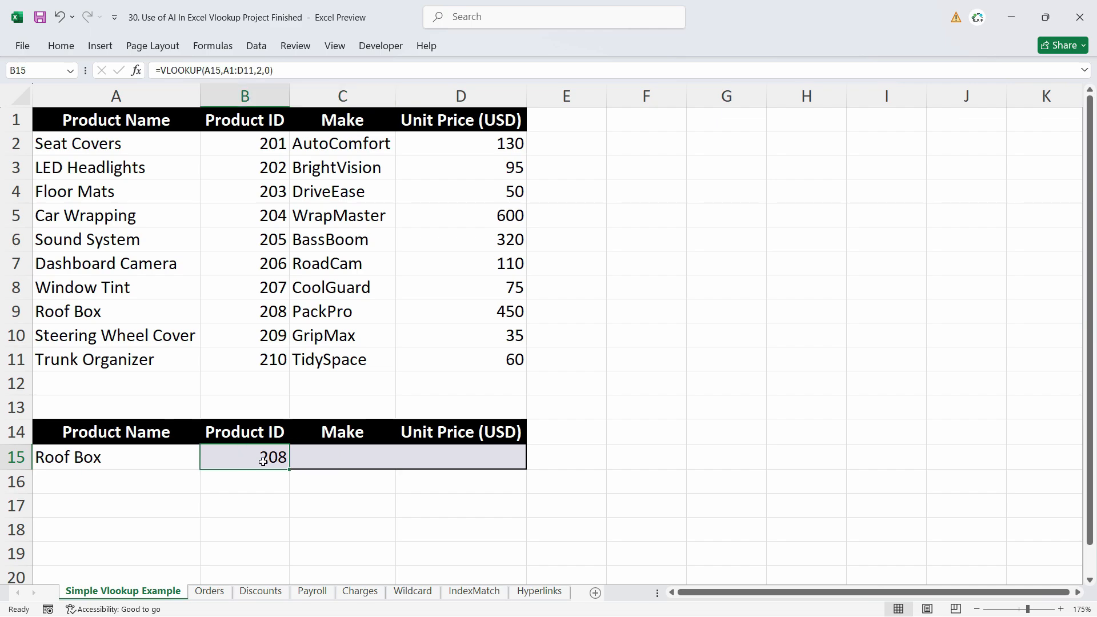